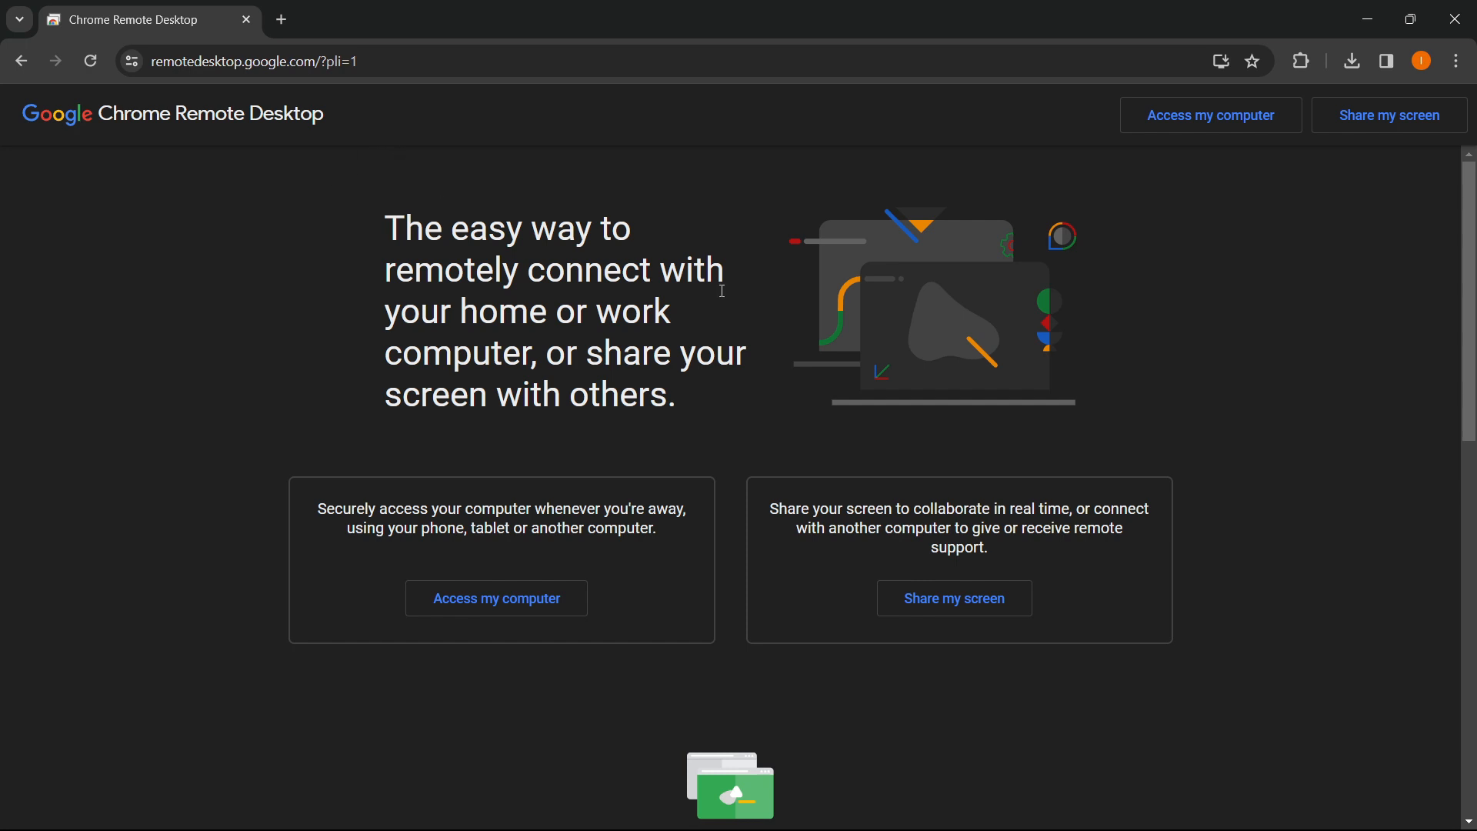
- Read through the remote access description on the Chrome Remote Desktop page
scroll(627, 338, down, 2)
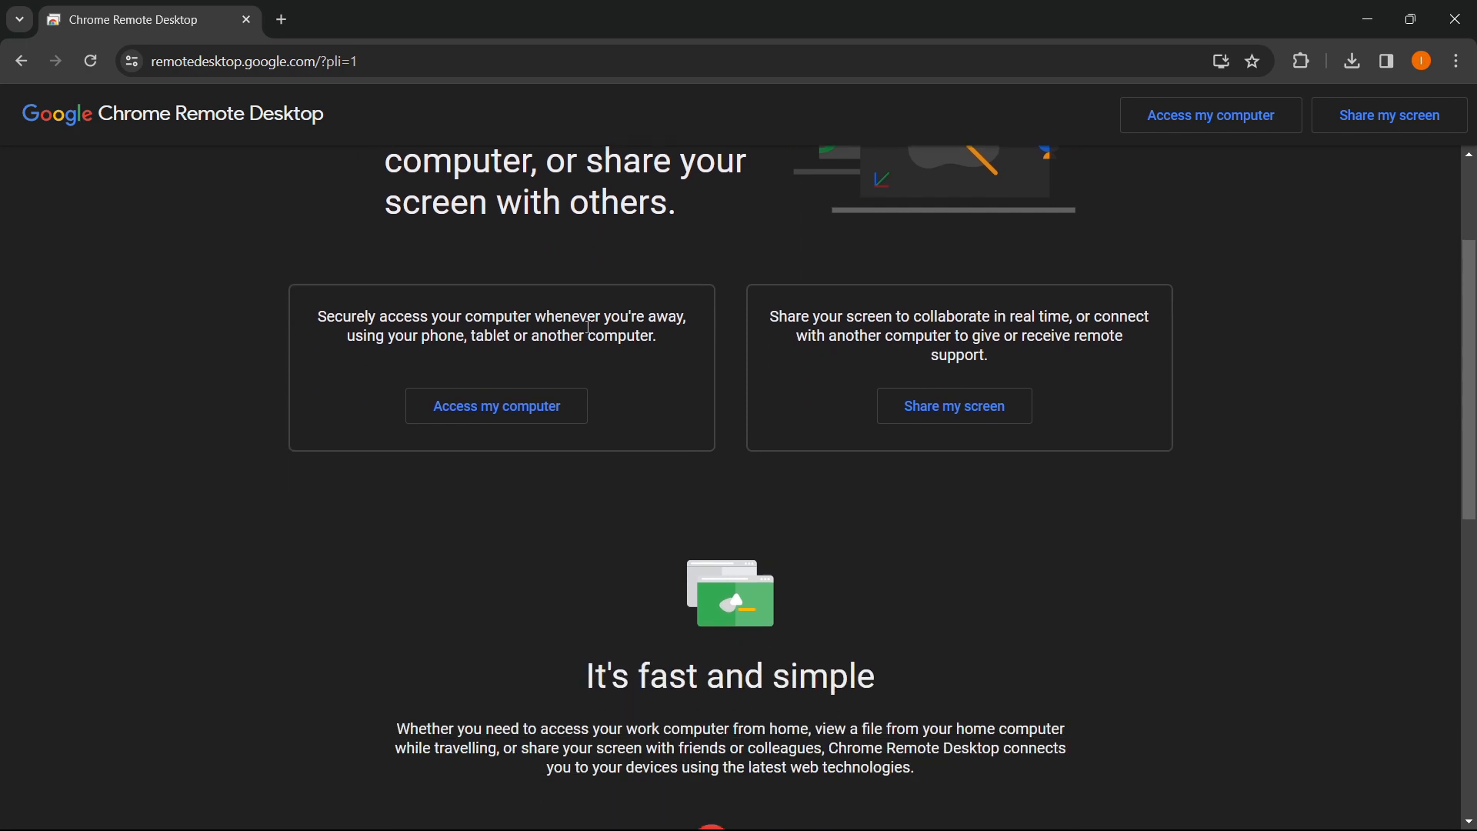
scroll(567, 356, up, 1)
scroll(548, 517, up, 1)
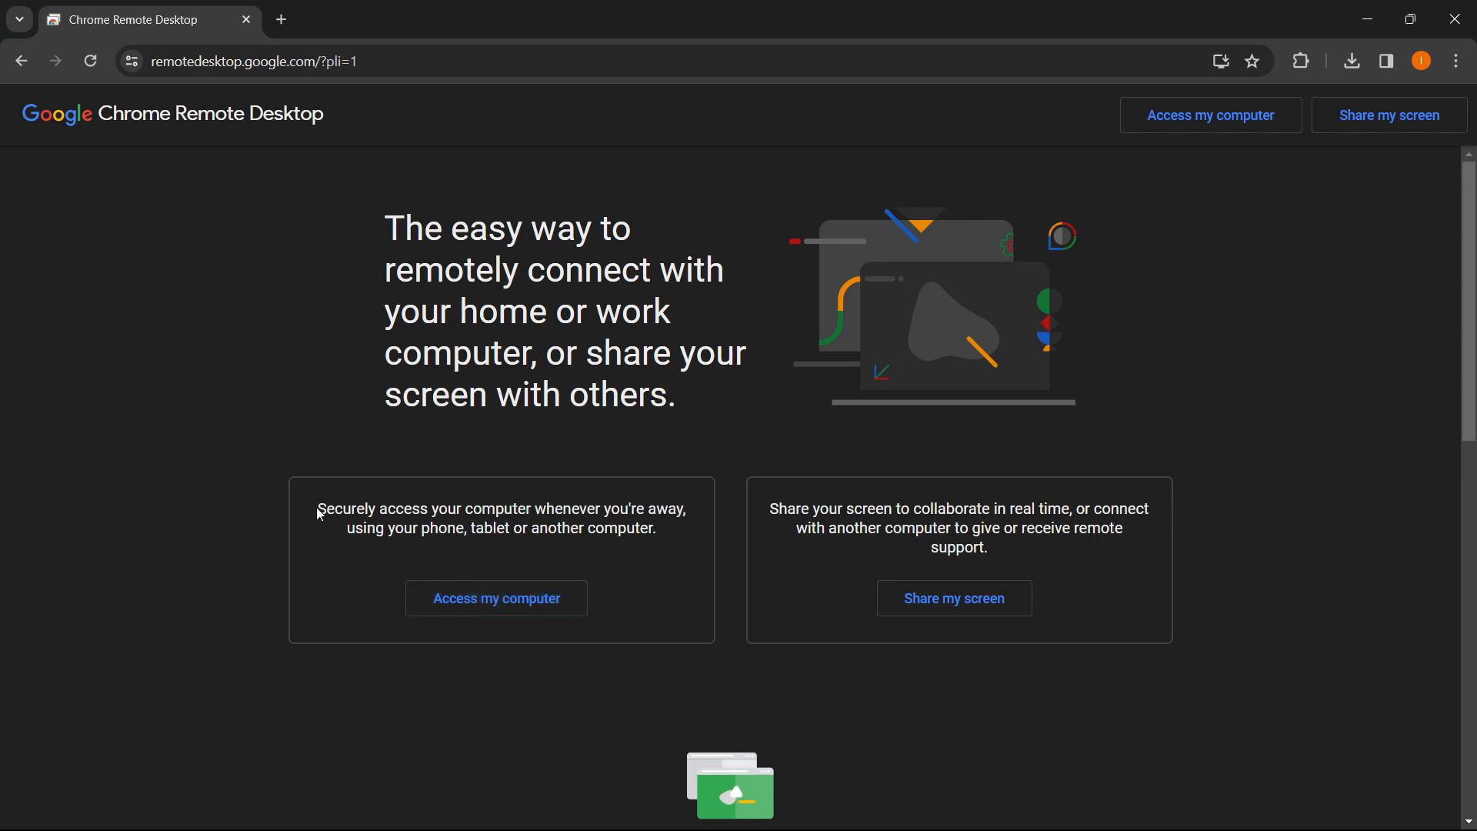
drag(318, 509, 690, 510)
click(533, 544)
drag(350, 535, 677, 528)
click(528, 530)
click(677, 528)
- Go to the Remote Access page, dismiss the install-app offer, and check the Set up remote access card
click(511, 609)
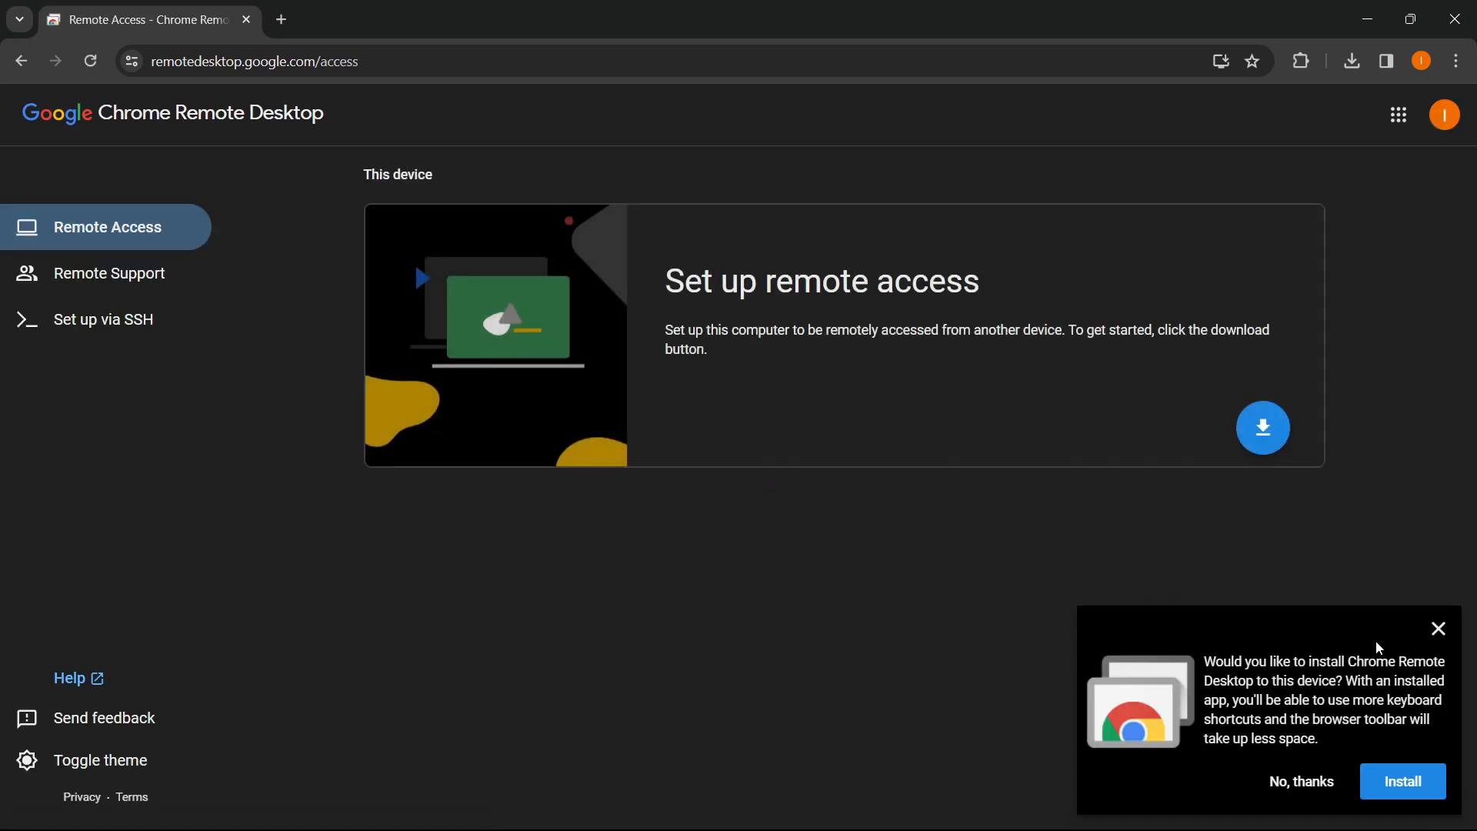
click(1438, 629)
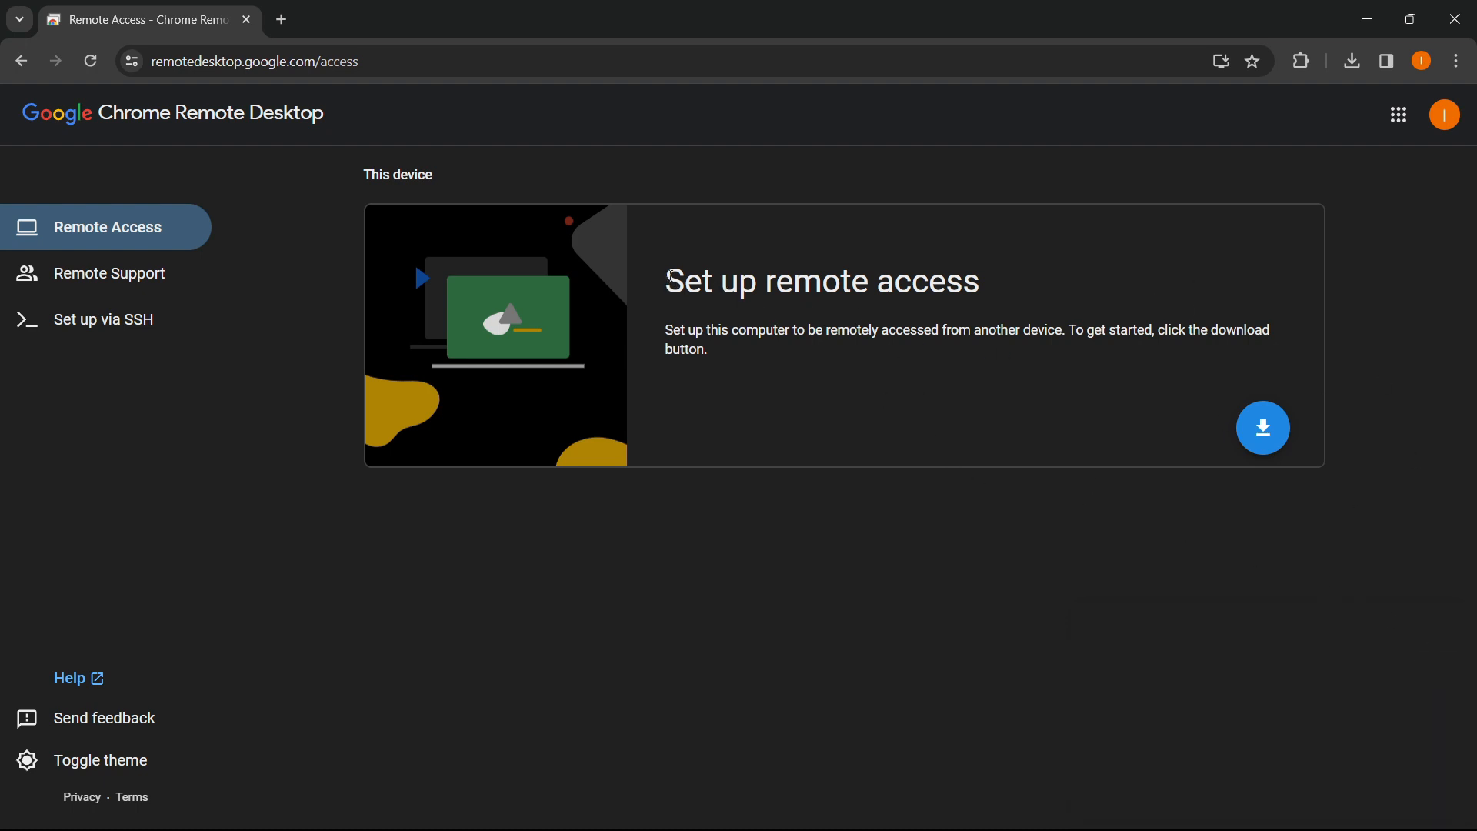
drag(671, 279, 994, 277)
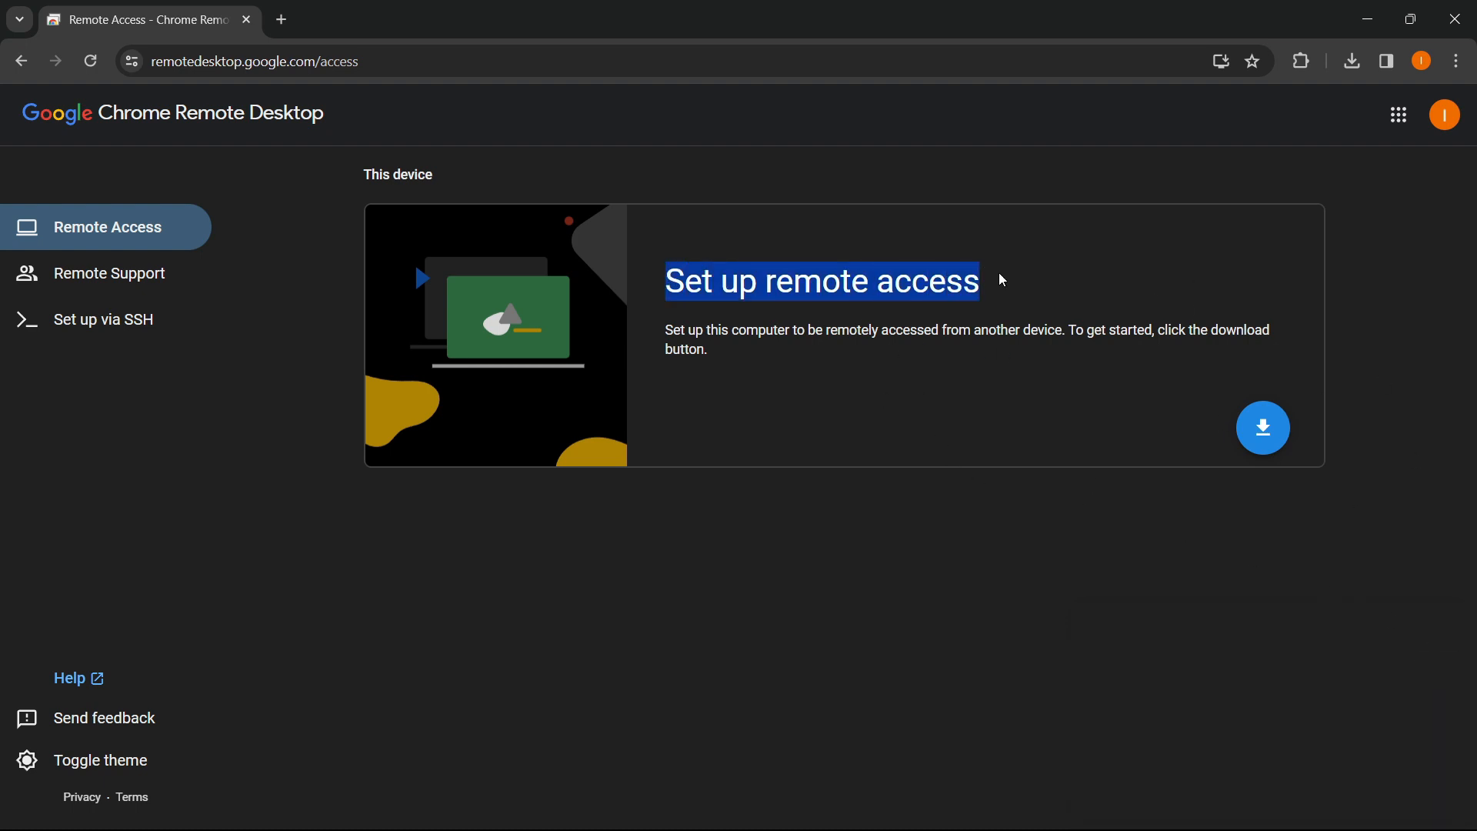
click(795, 252)
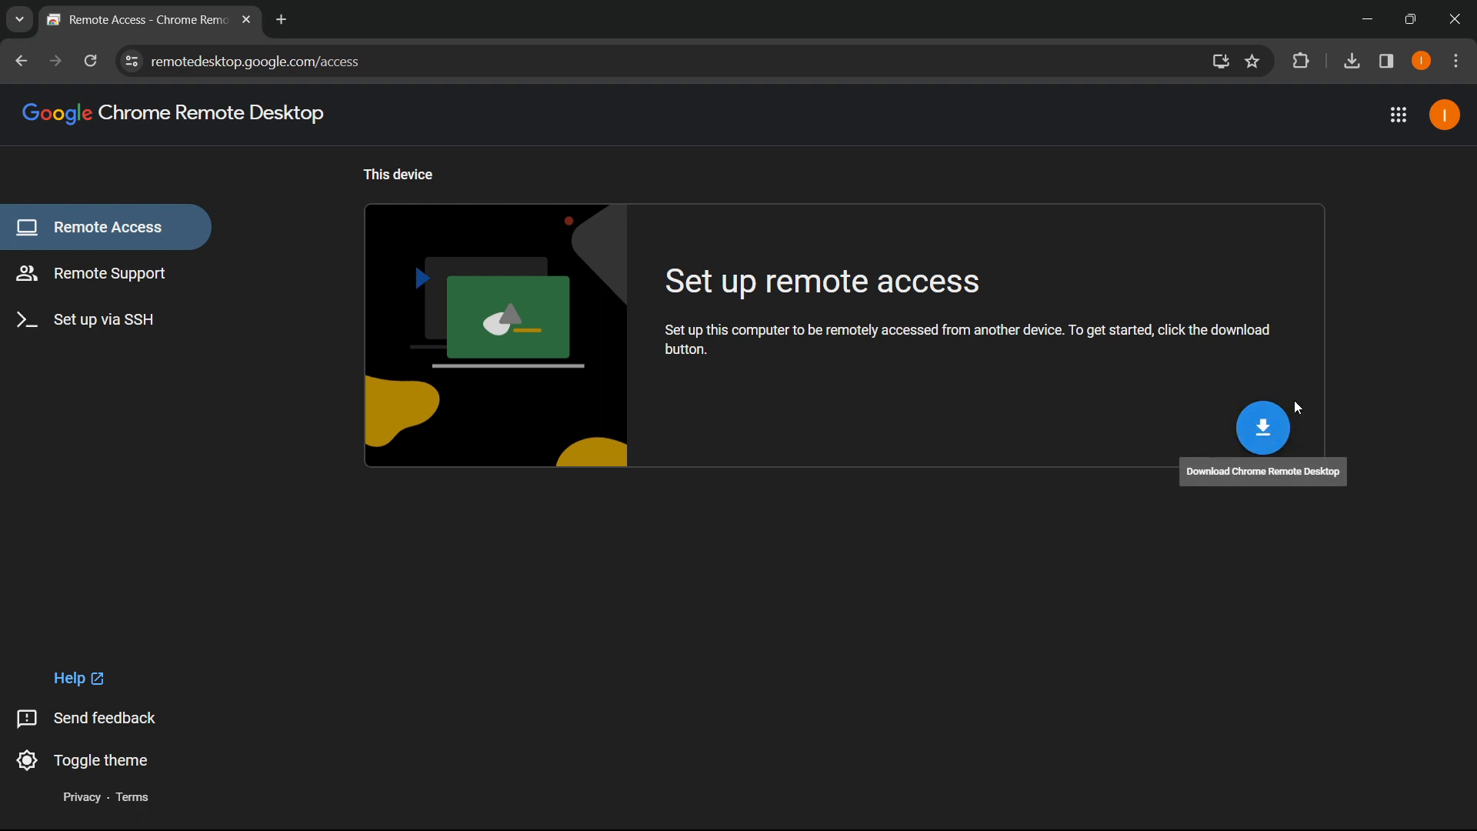
- Add the Chrome Remote Desktop extension to Chrome from its Chrome Web Store page
click(1264, 441)
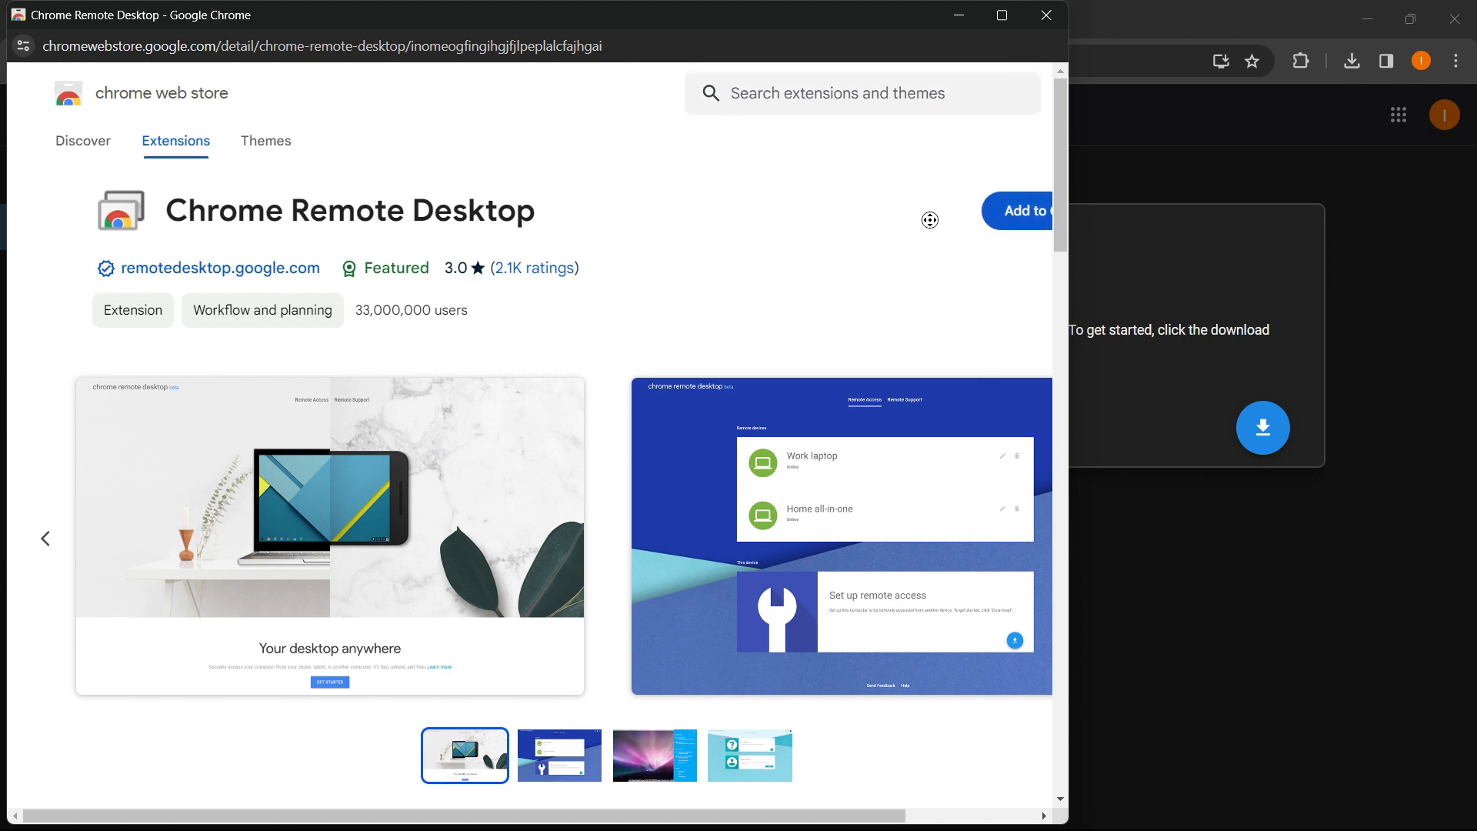
scroll(930, 220, right, 2)
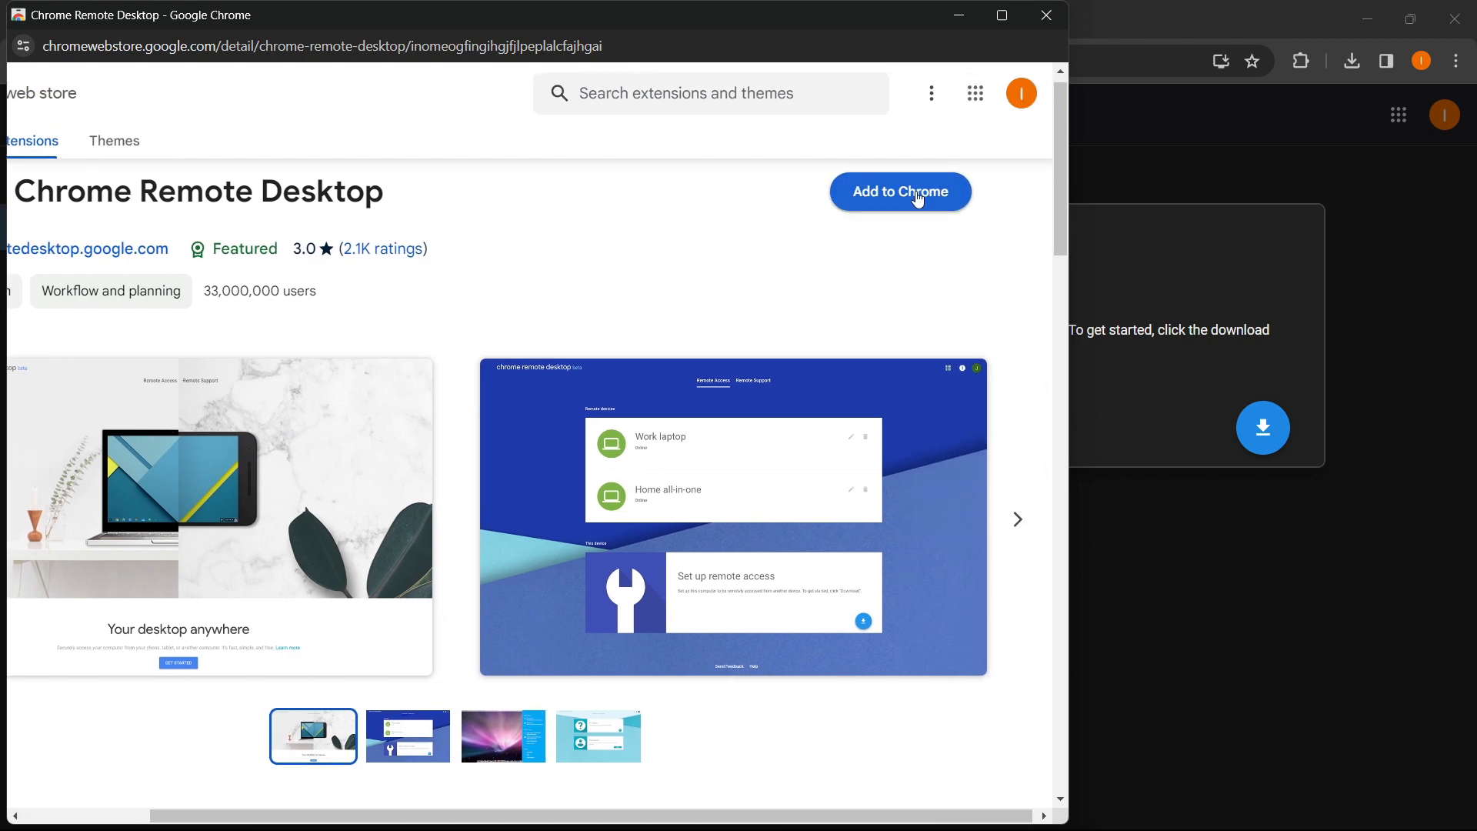
click(918, 200)
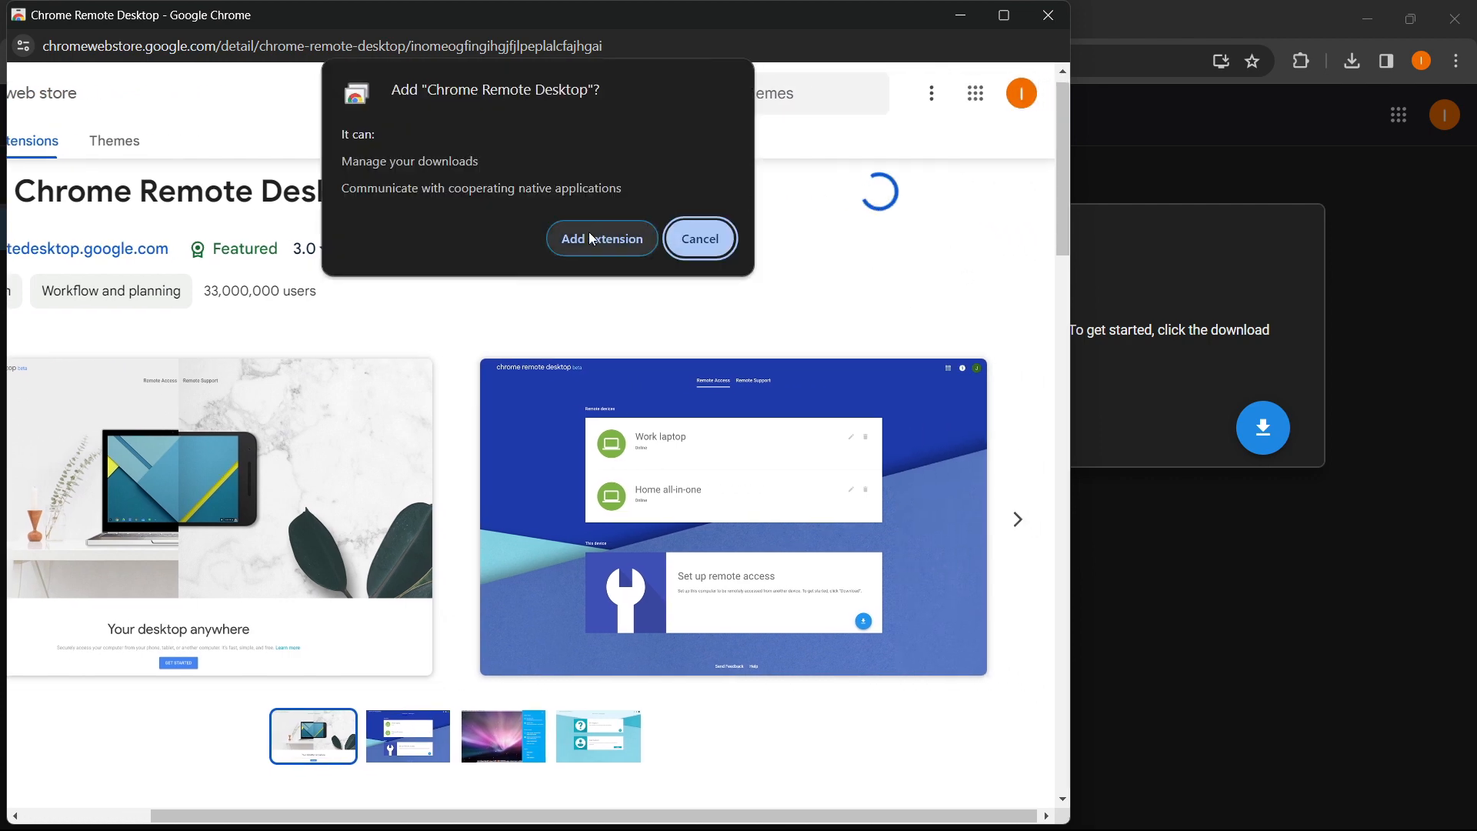
click(581, 241)
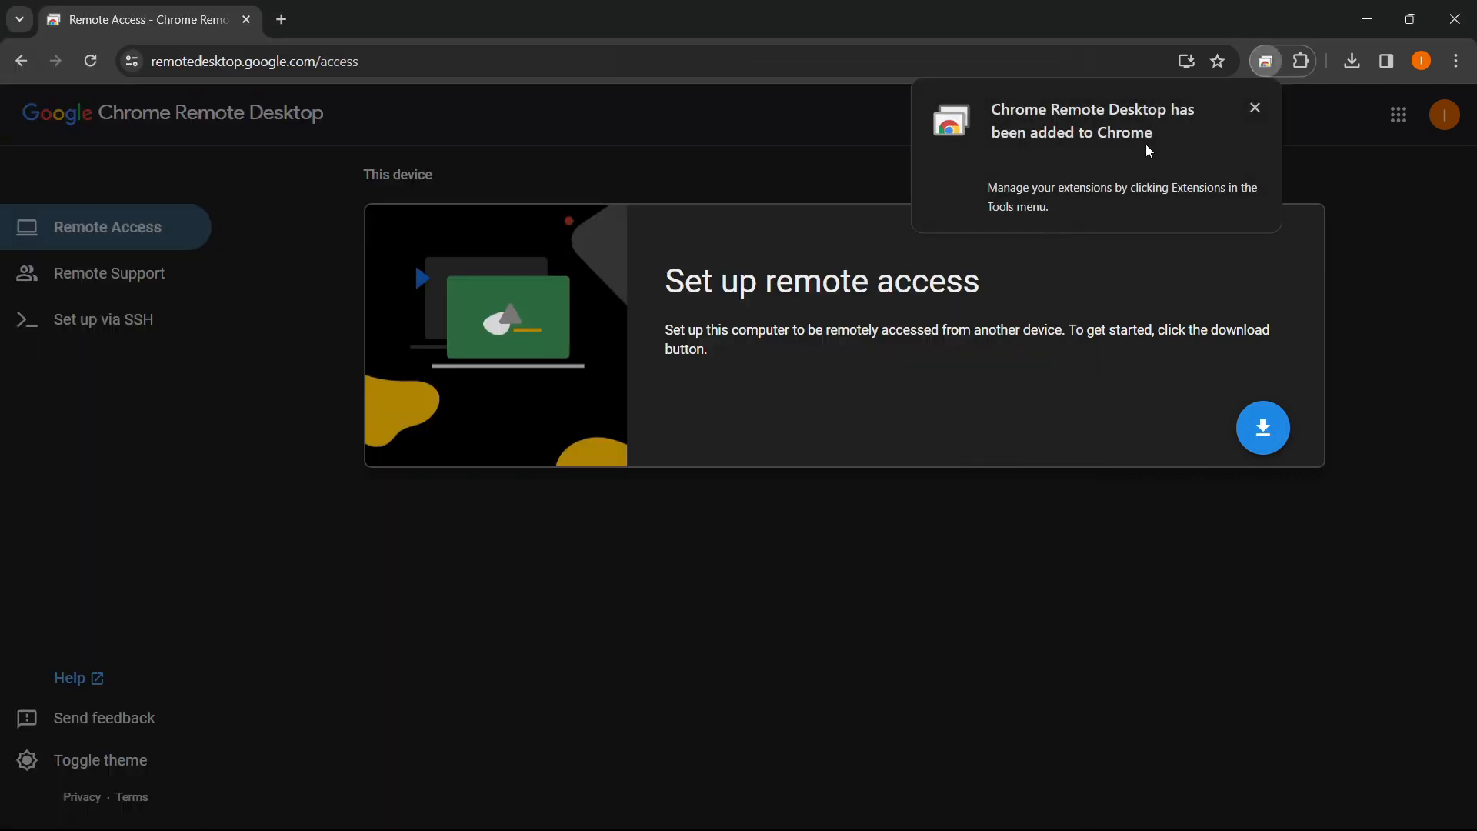
click(1255, 109)
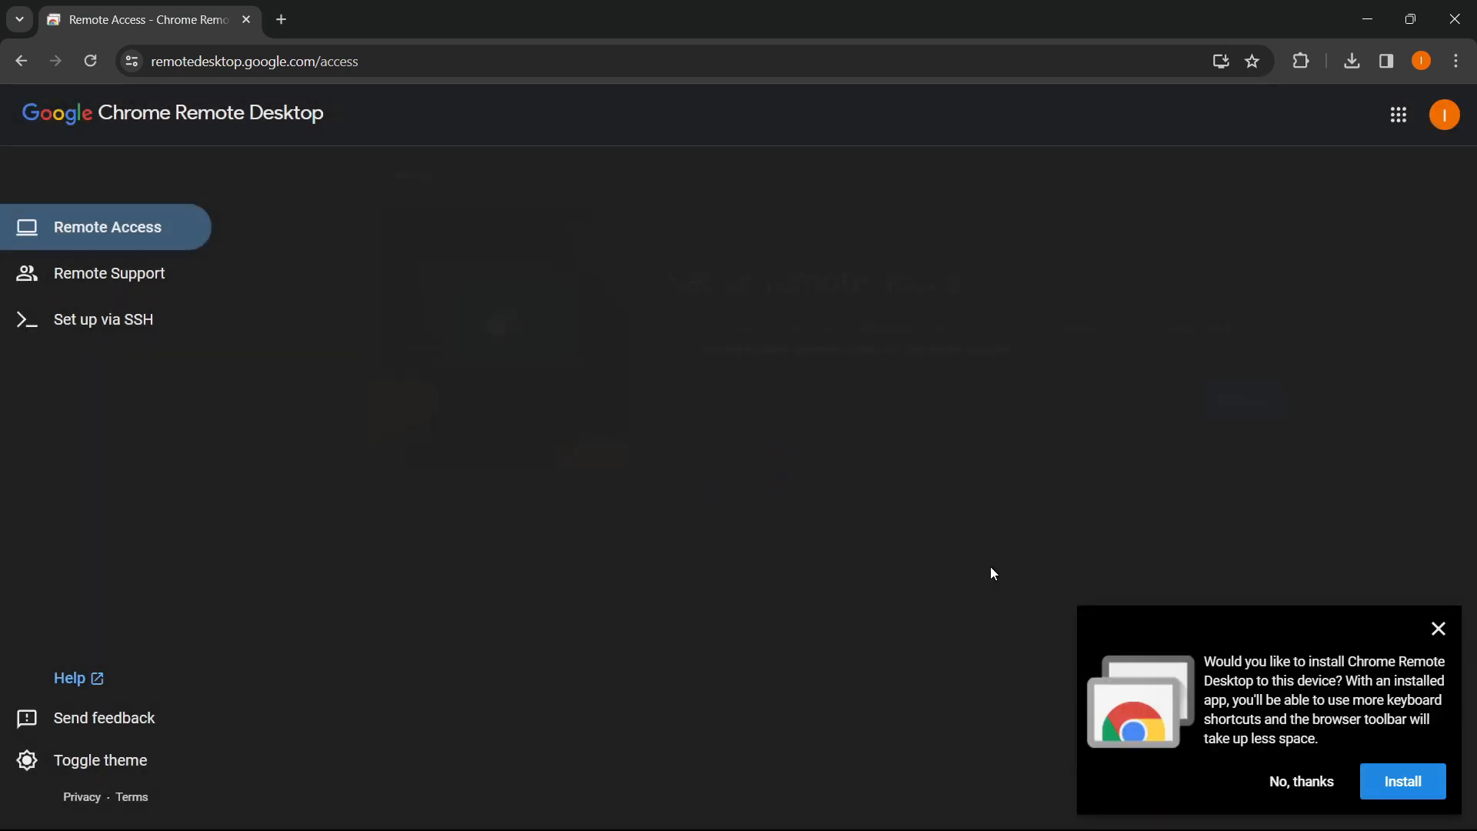
- Turn on remote access for this computer and name it 'InstantHowTo'
click(1438, 629)
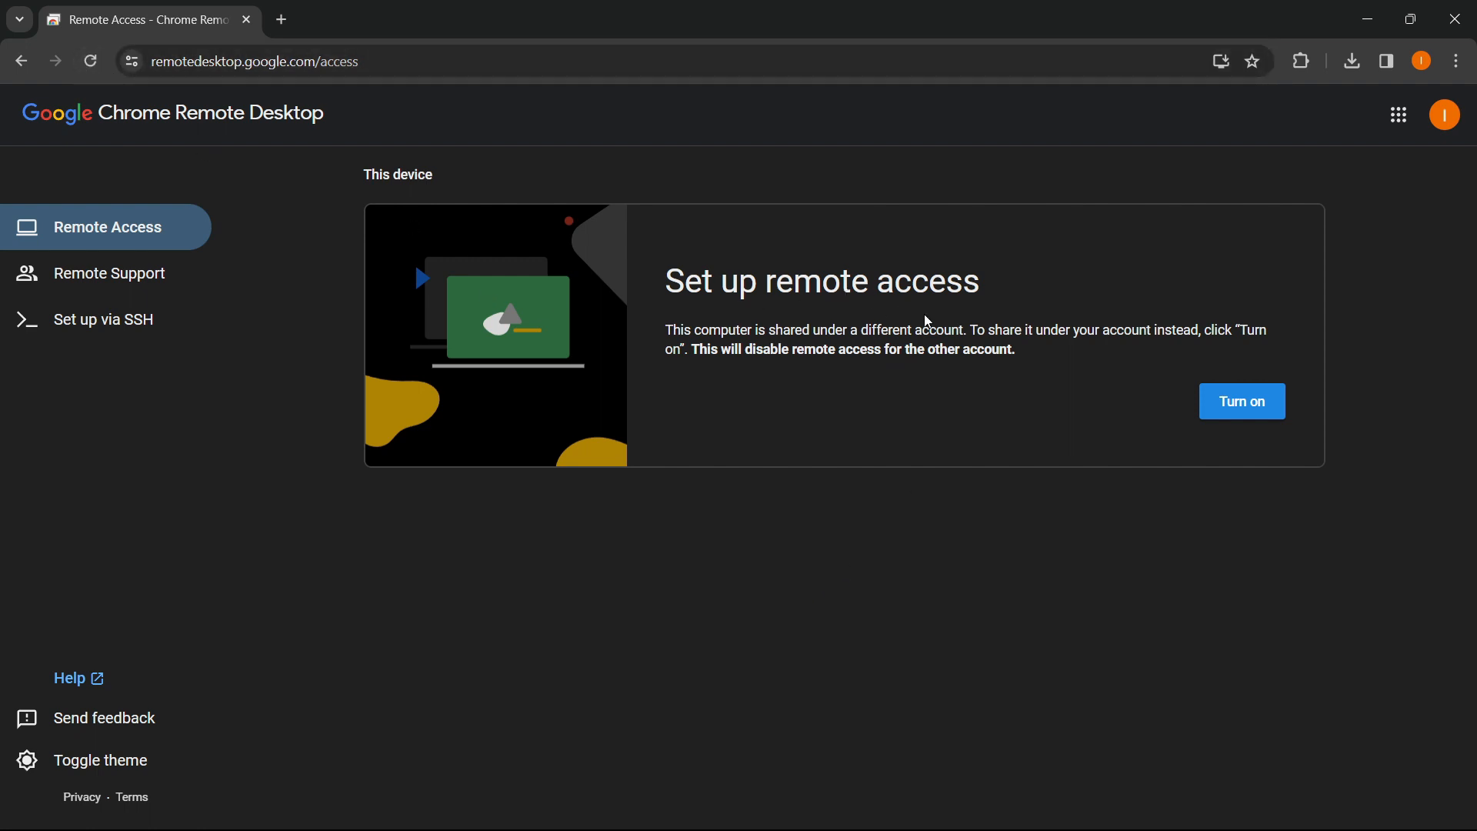
click(1230, 402)
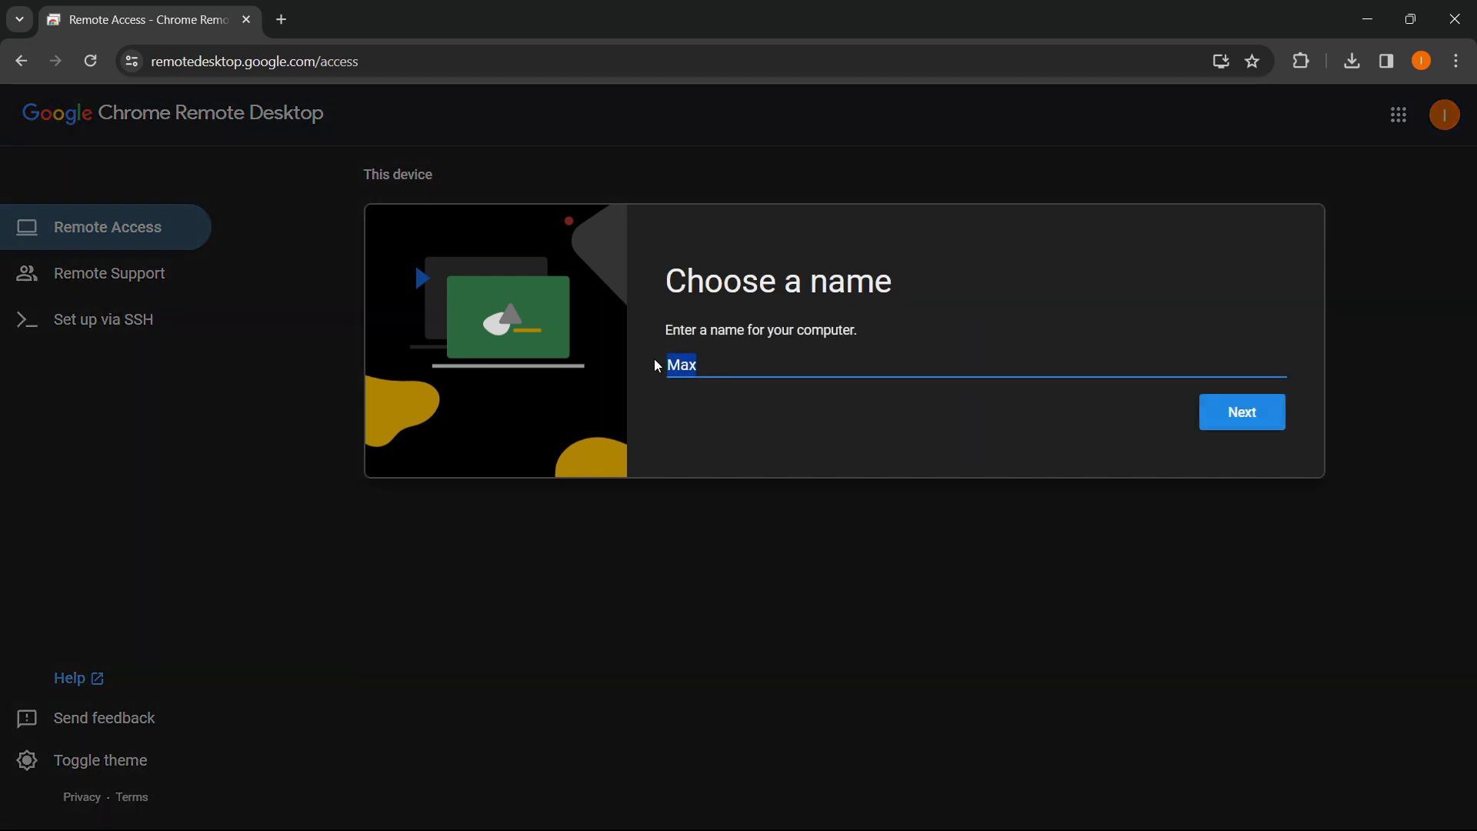
text(InstantHowTo)
- Confirm the name, enter a six-digit PIN in both PIN fields, and start remote access
click(1239, 414)
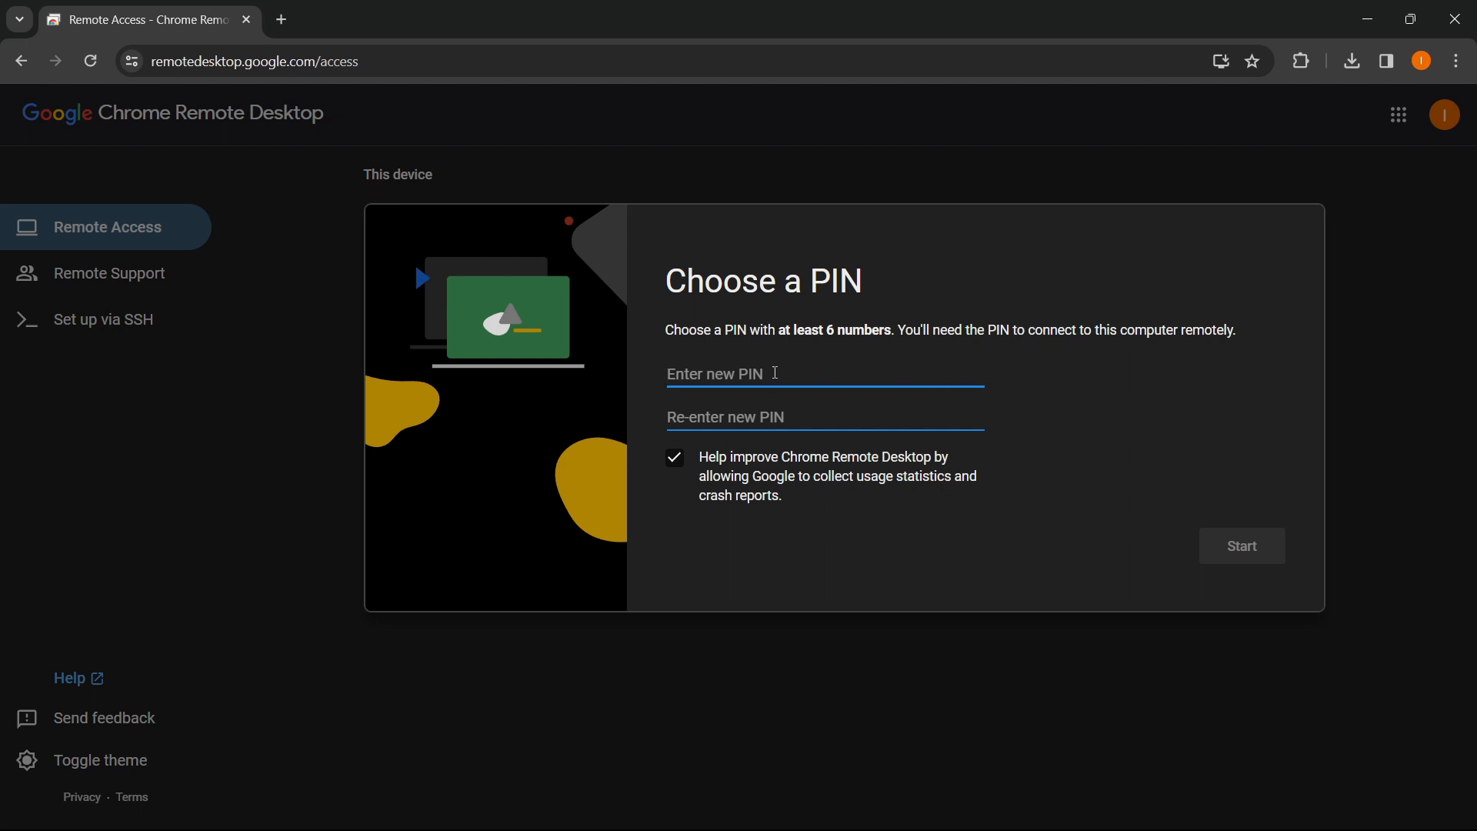
drag(777, 334, 878, 334)
click(852, 353)
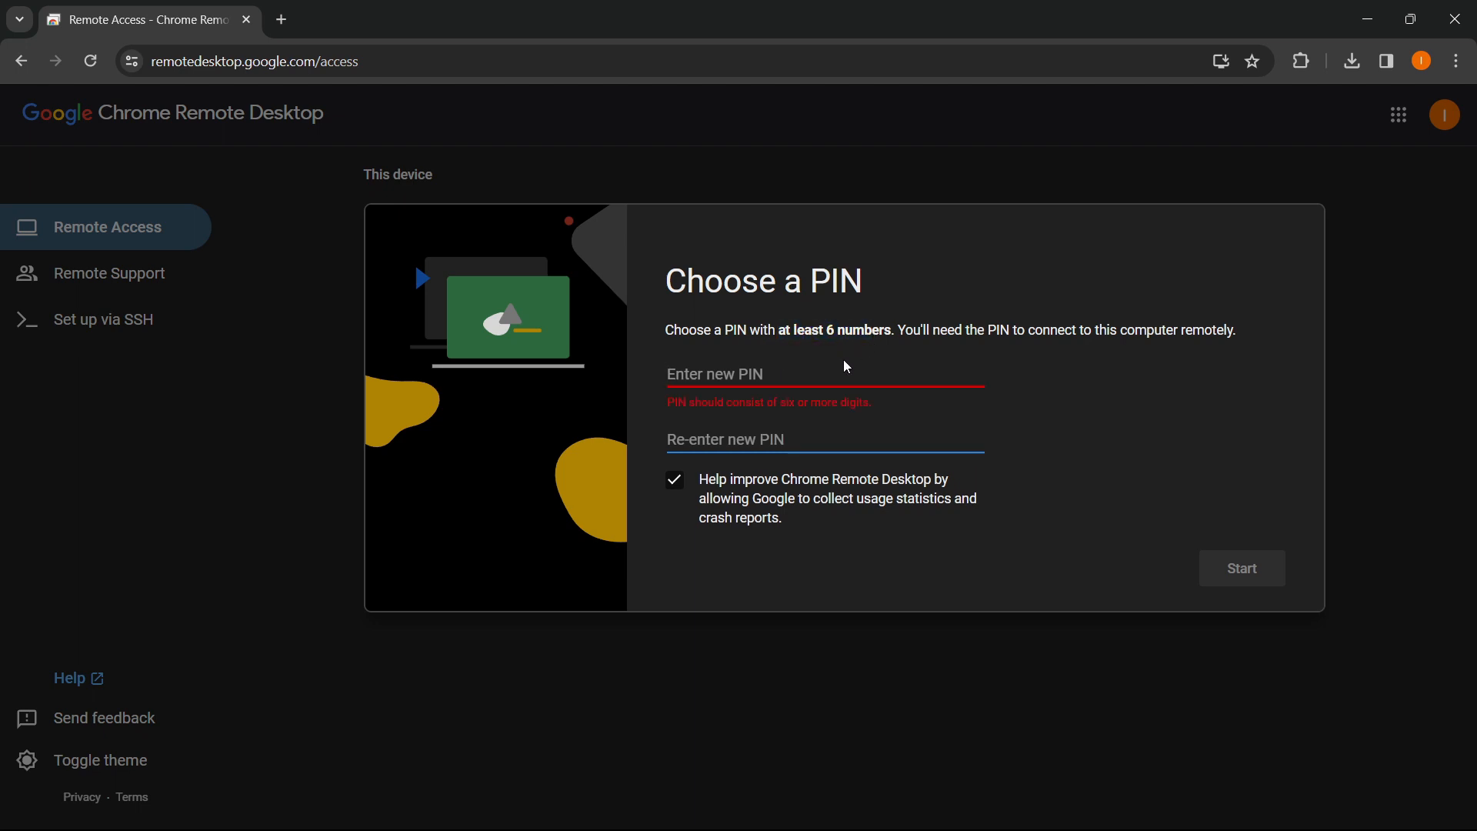
click(821, 372)
text(12)
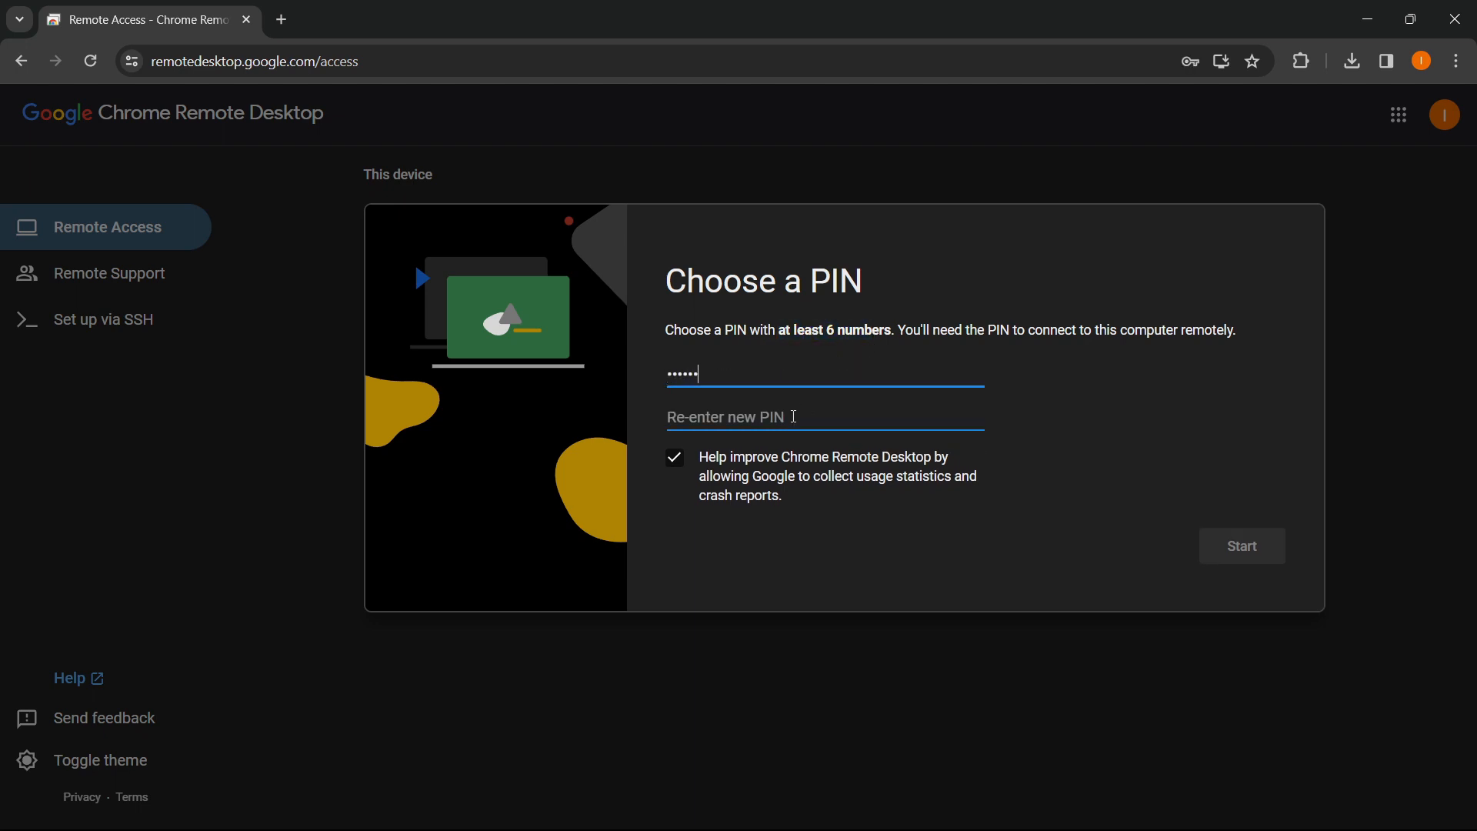
click(794, 416)
text(123456)
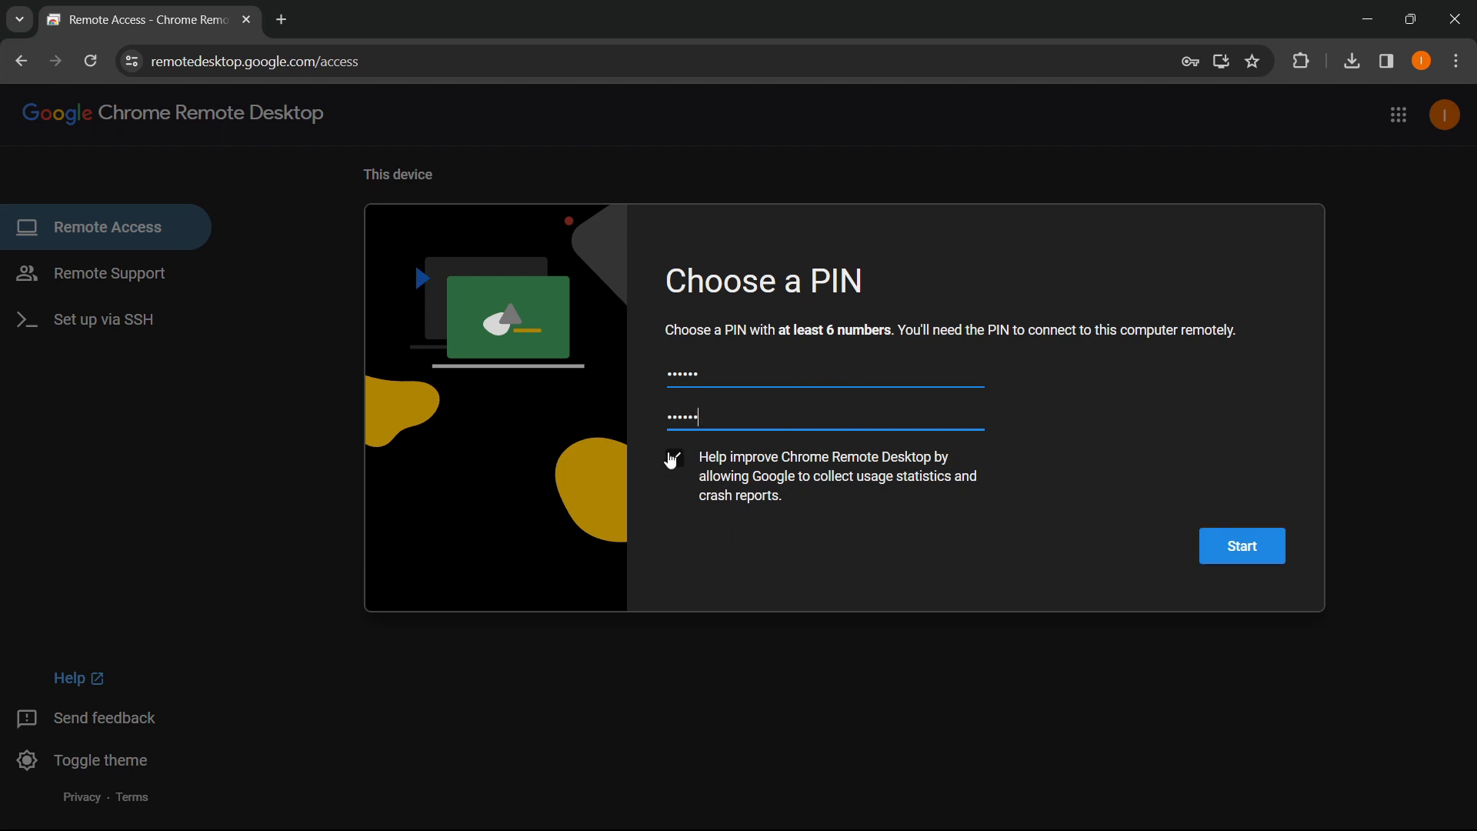
click(1230, 547)
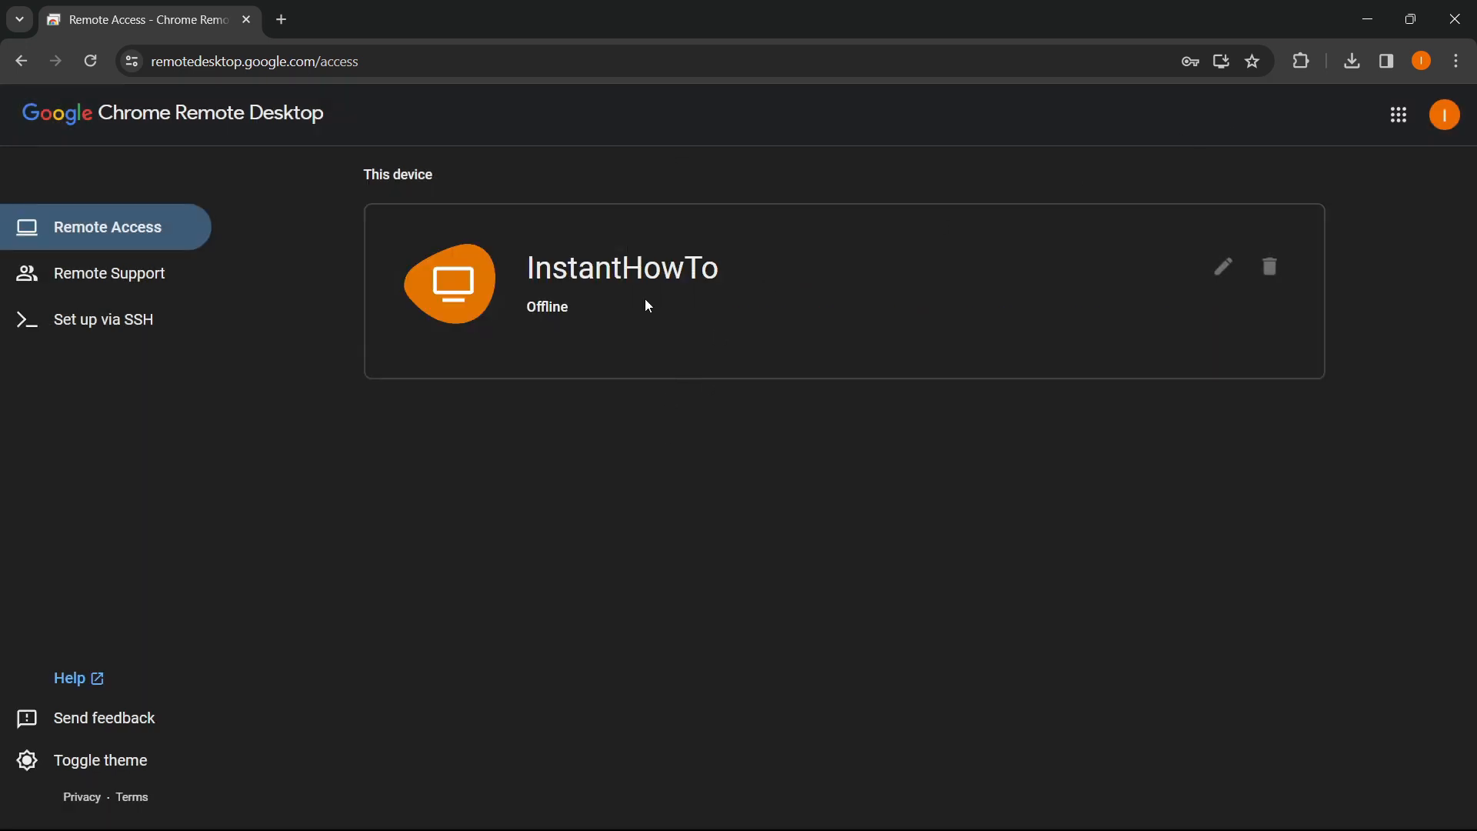
- Refresh the device list and open the now-online InstantHowTo computer's connection screen
key(F5)
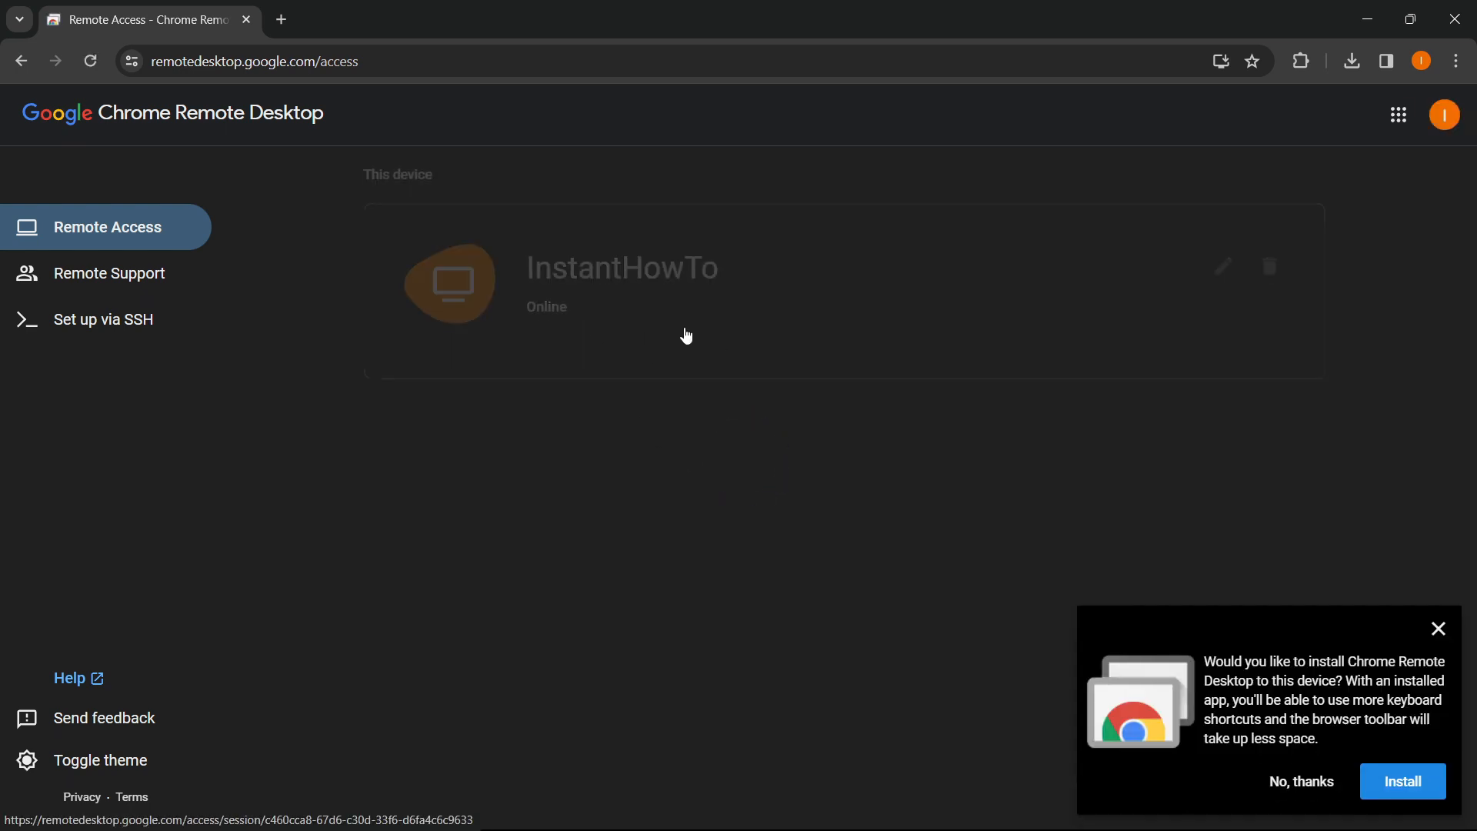
click(1437, 629)
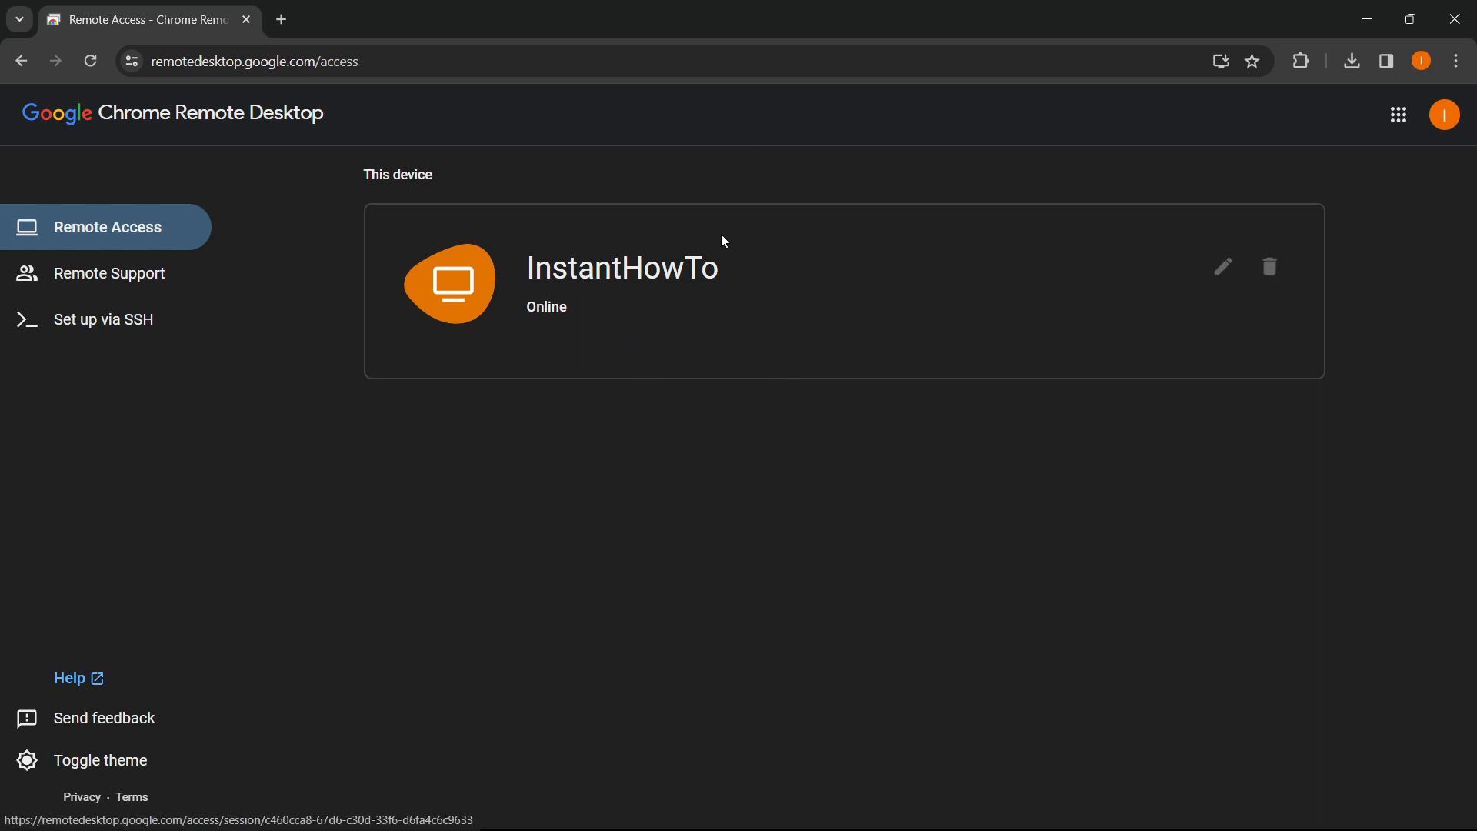
click(608, 289)
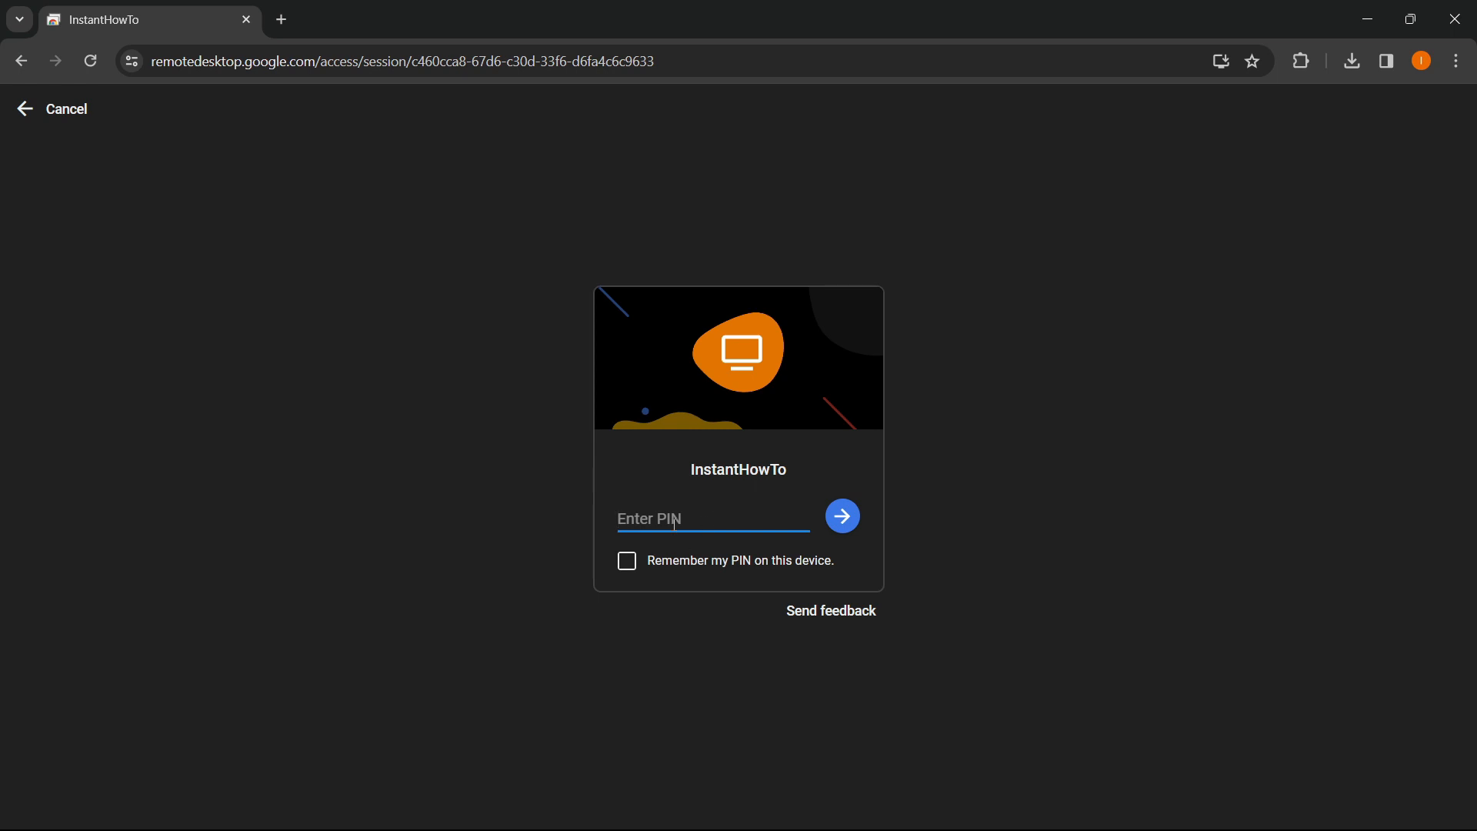
- Enter the PIN, remember it on this device, connect to InstantHowTo, and block clipboard access
text(12)
click(627, 564)
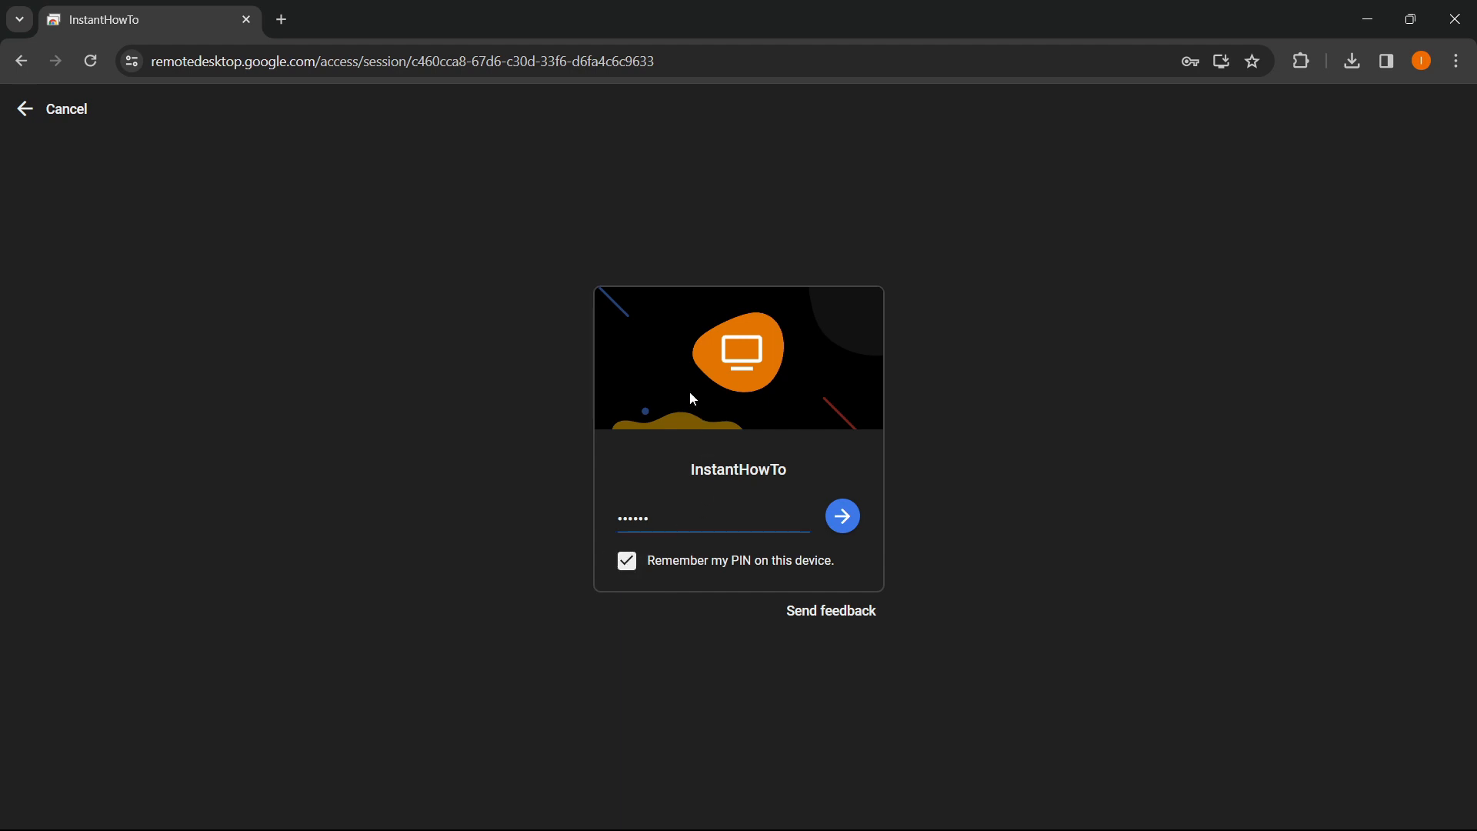
click(840, 514)
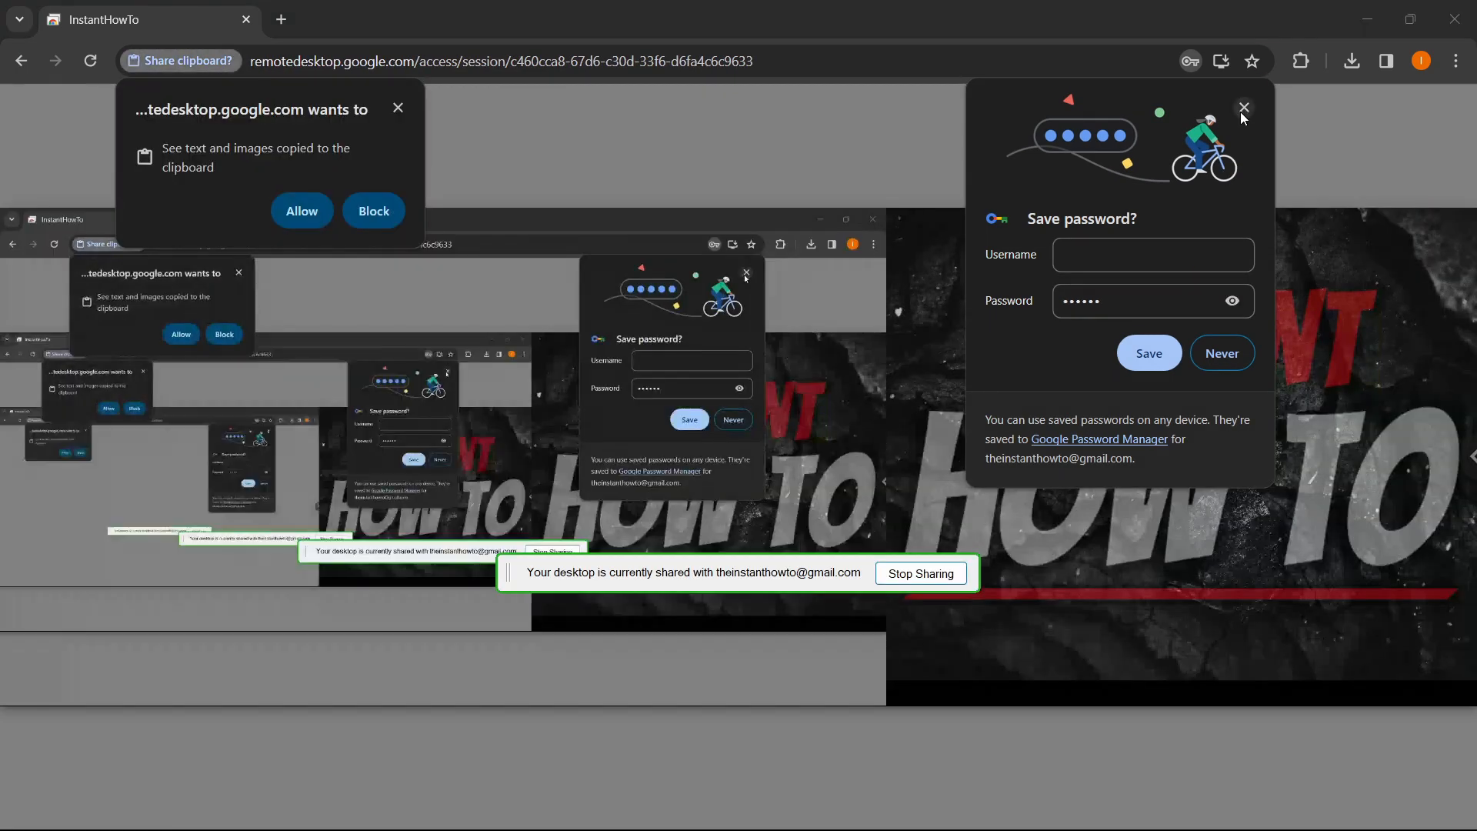
click(1243, 108)
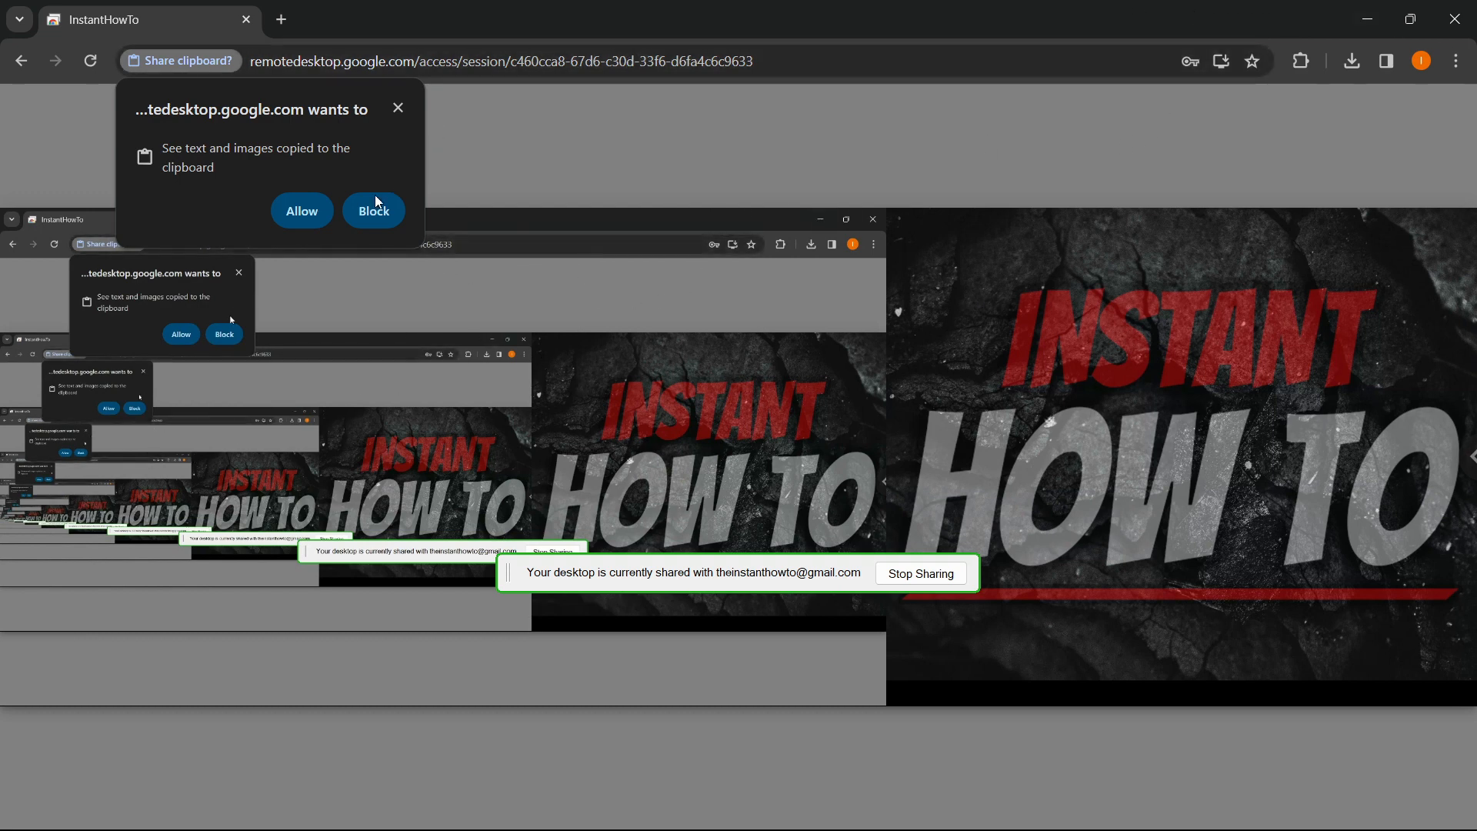
click(398, 109)
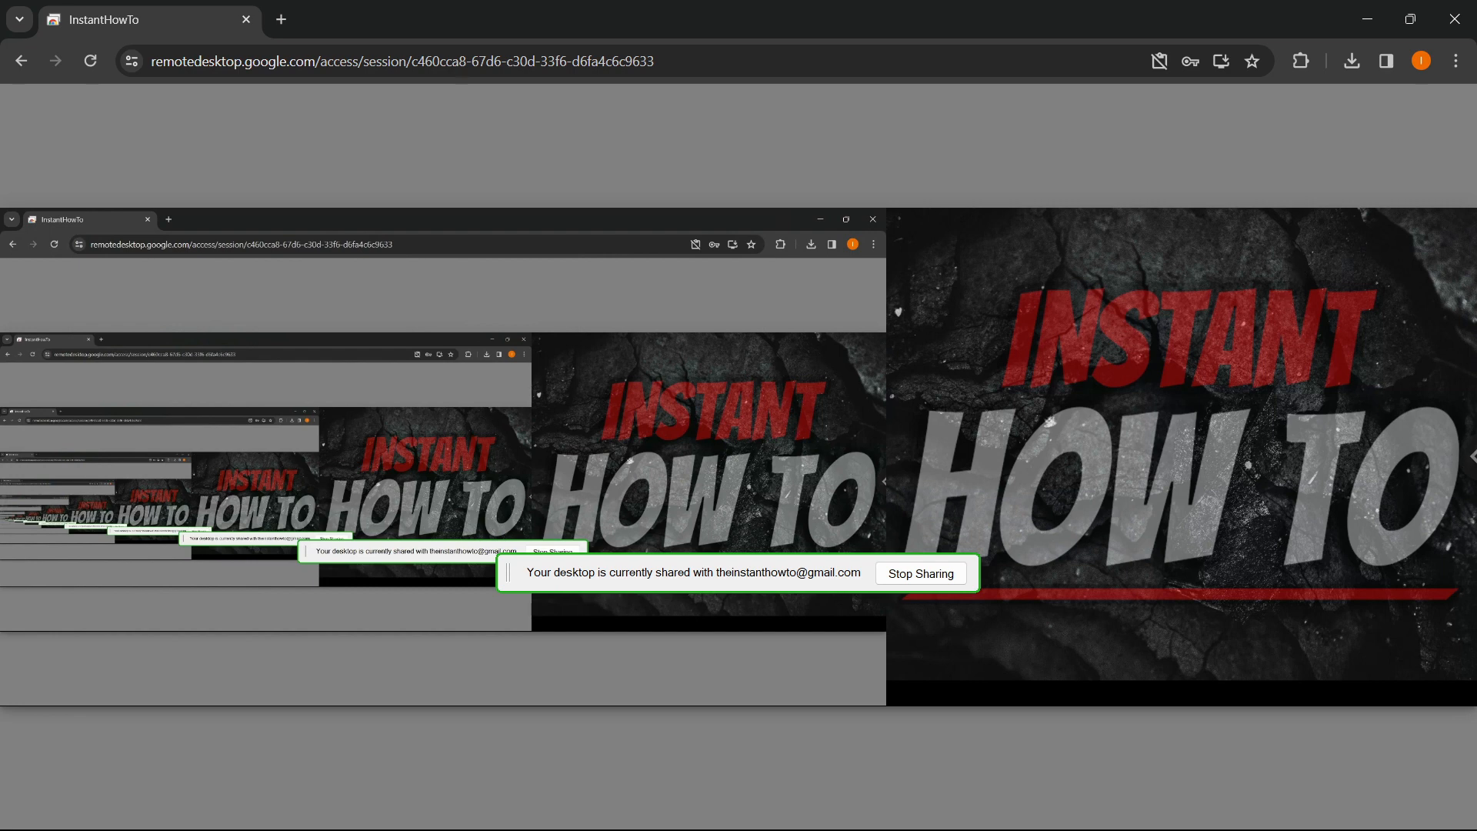
- Set the session's Displays option to show only Display 1 (1920x1080)
click(1471, 456)
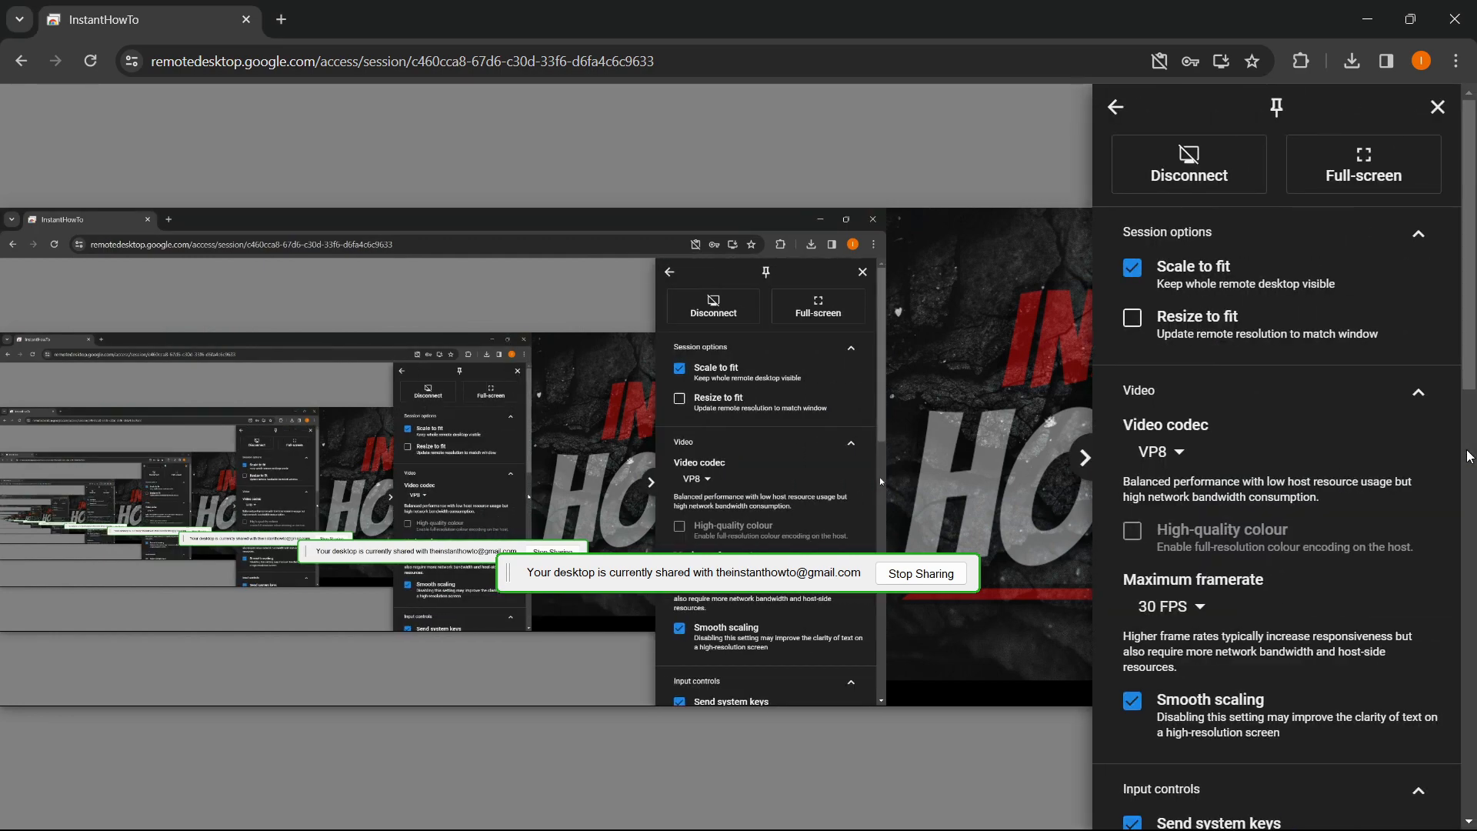
scroll(1350, 451, down, 6)
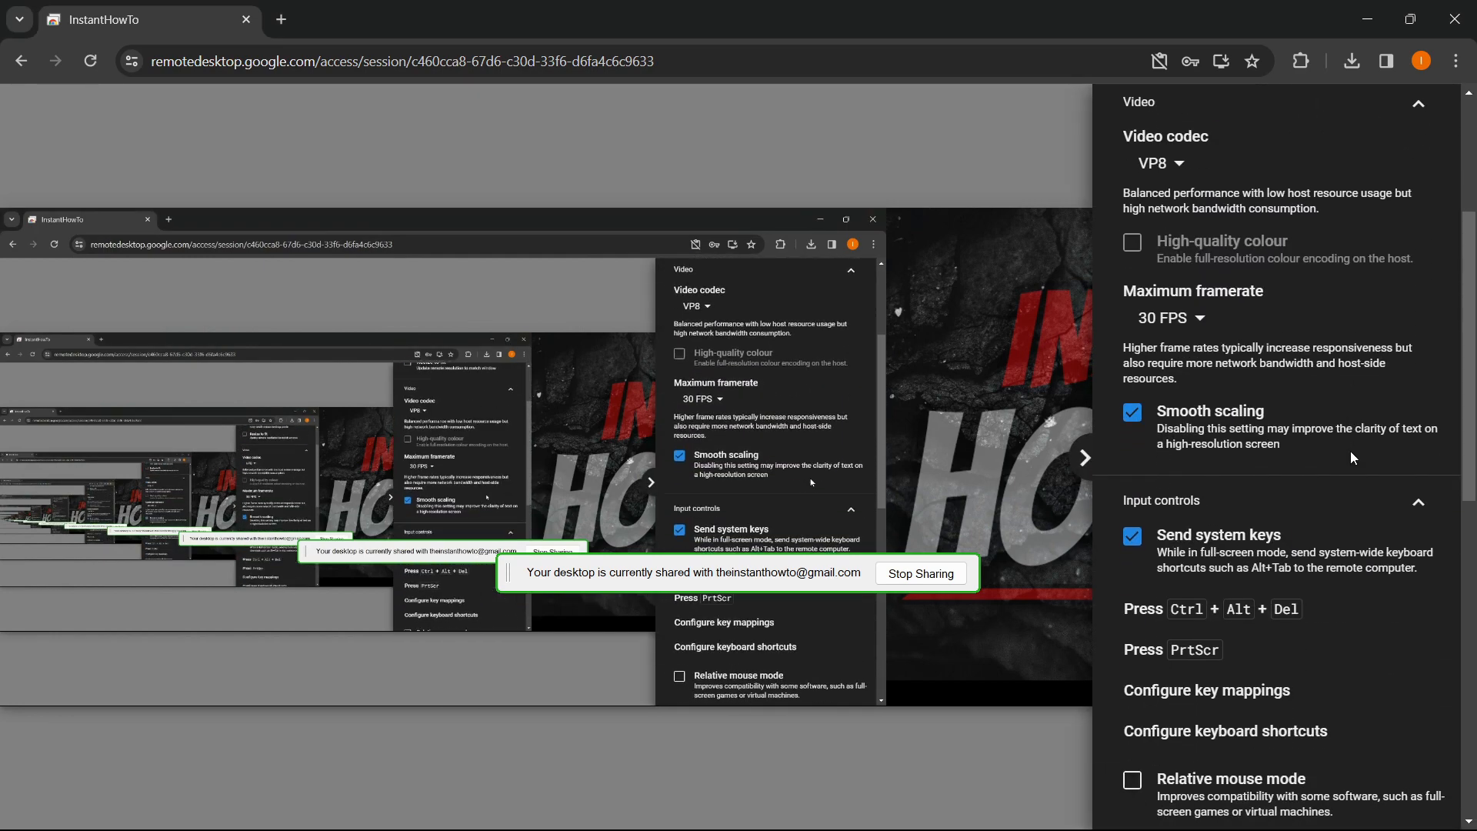
scroll(1350, 447, down, 4)
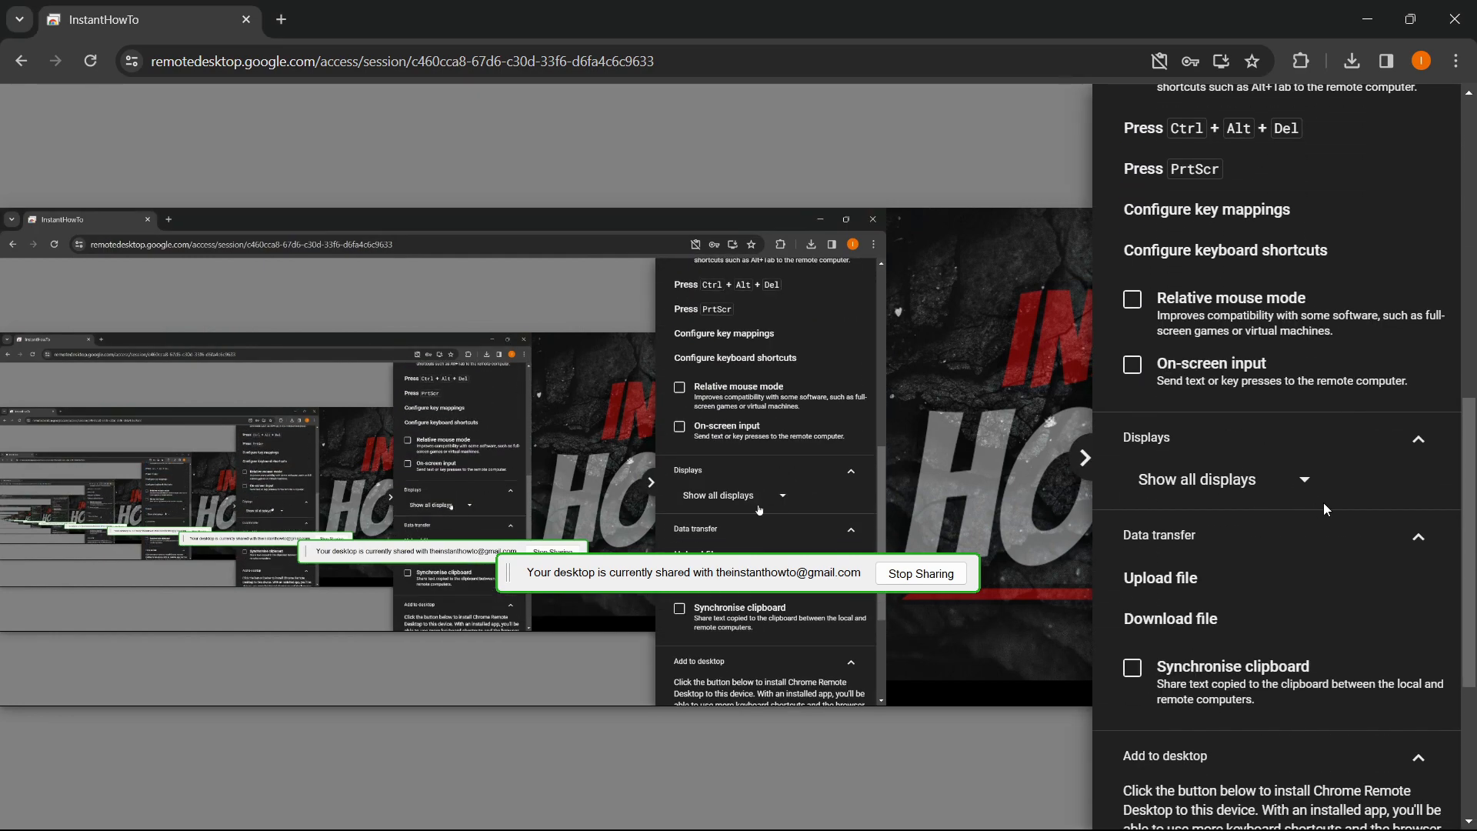
click(1287, 487)
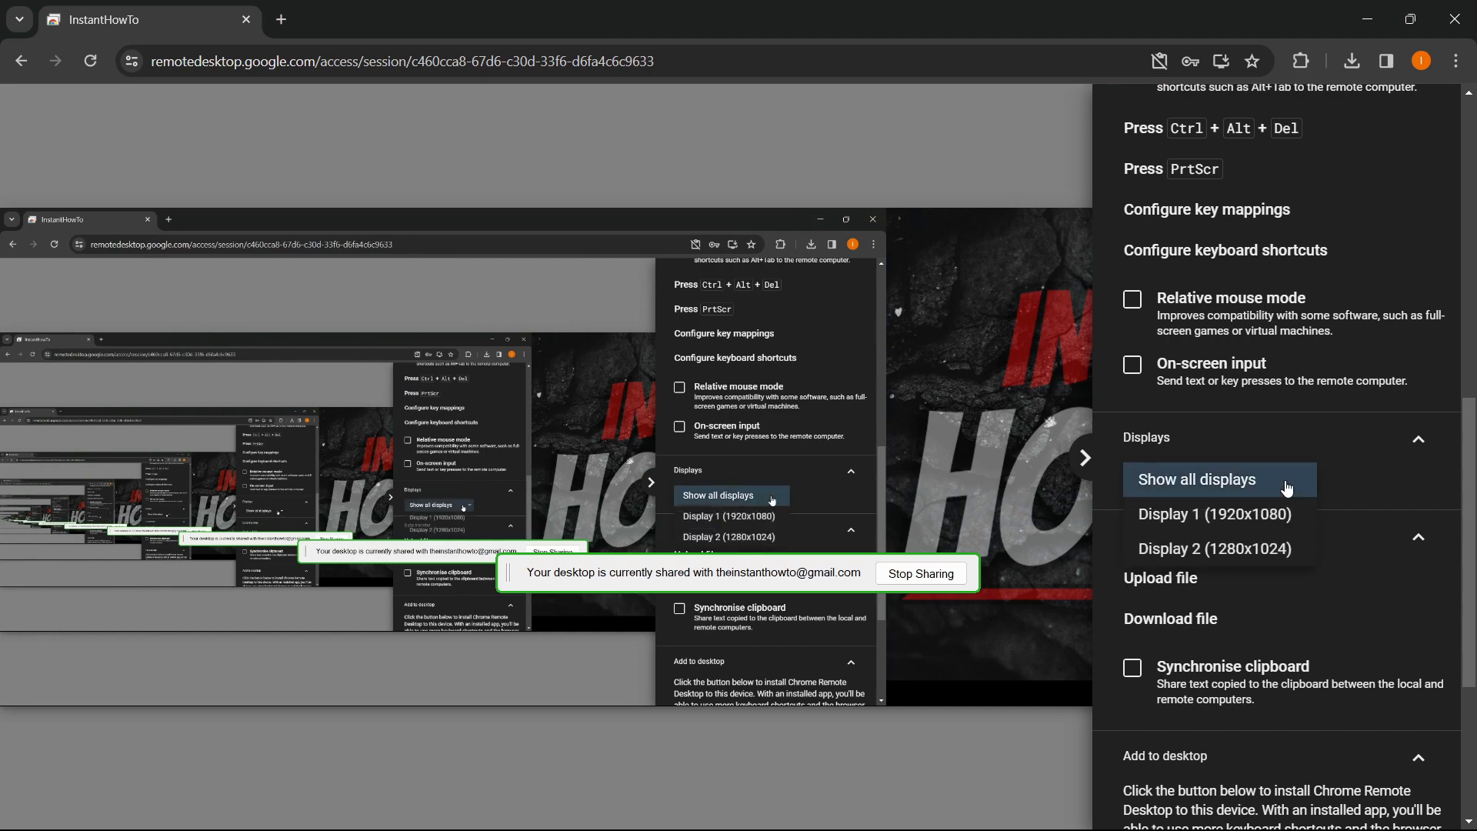
click(1237, 515)
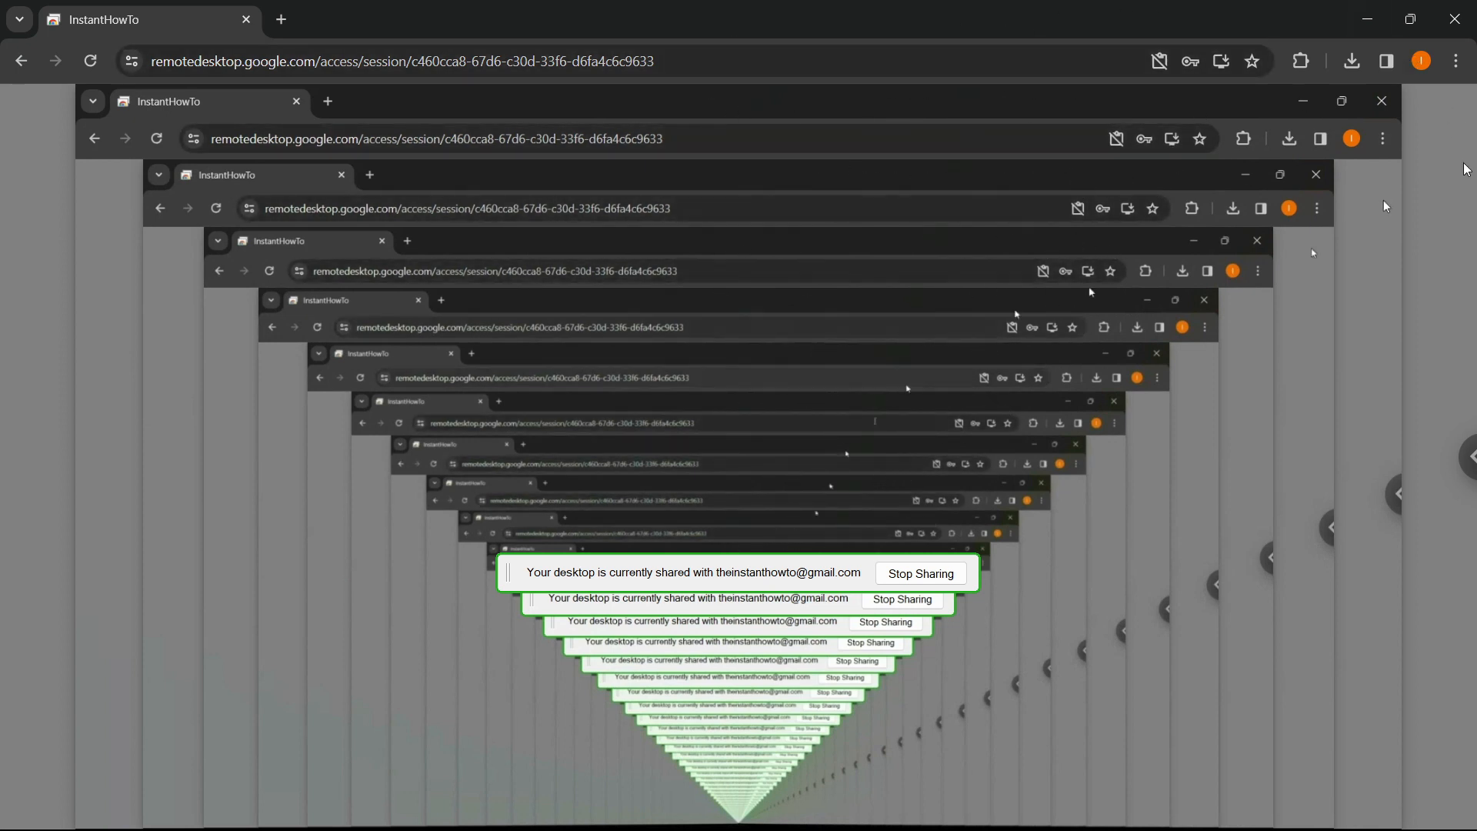
- Reopen the session side panel and look through its Video and Input controls options
click(1468, 457)
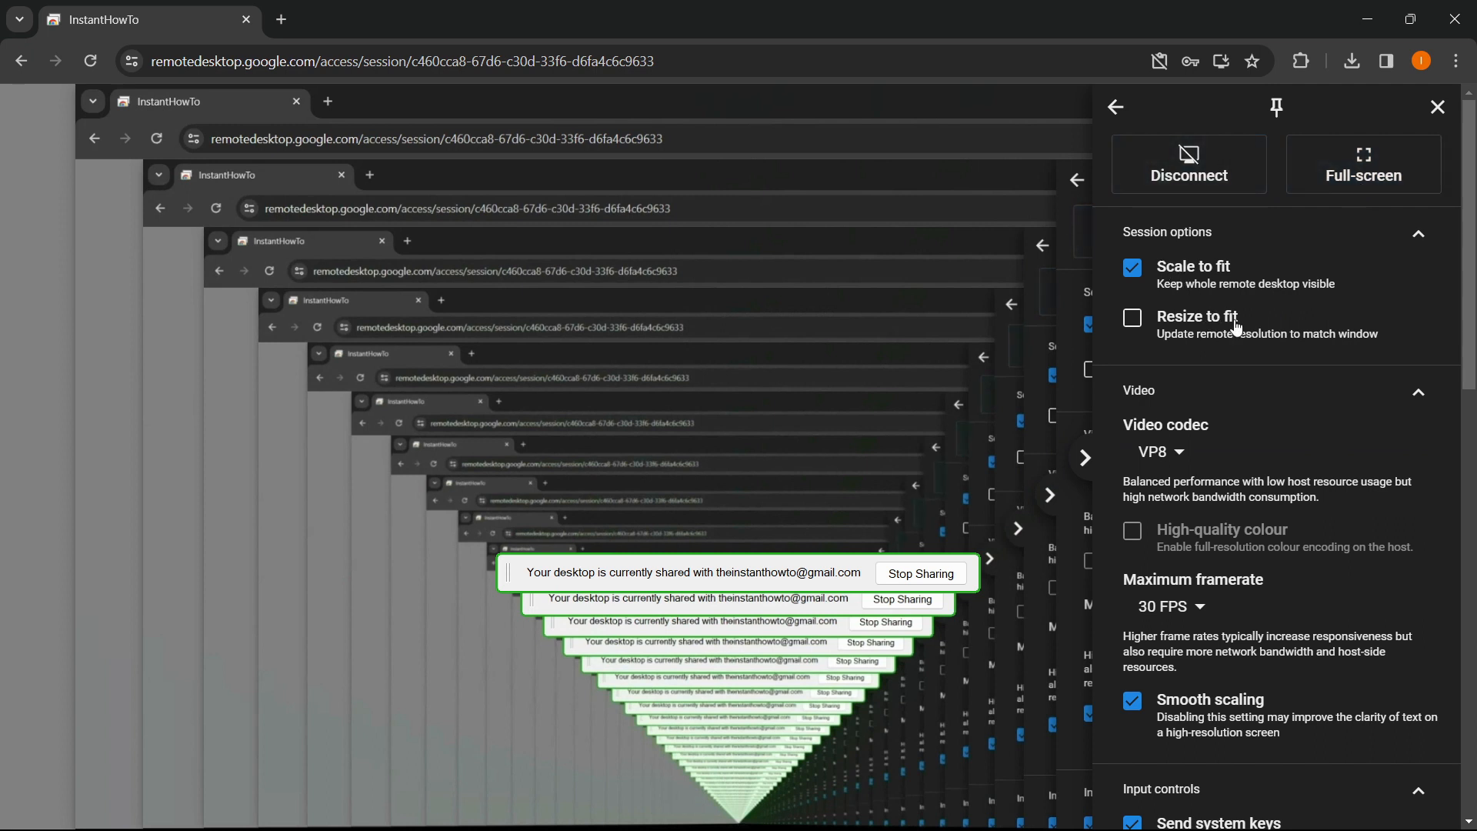
scroll(1242, 328, down, 2)
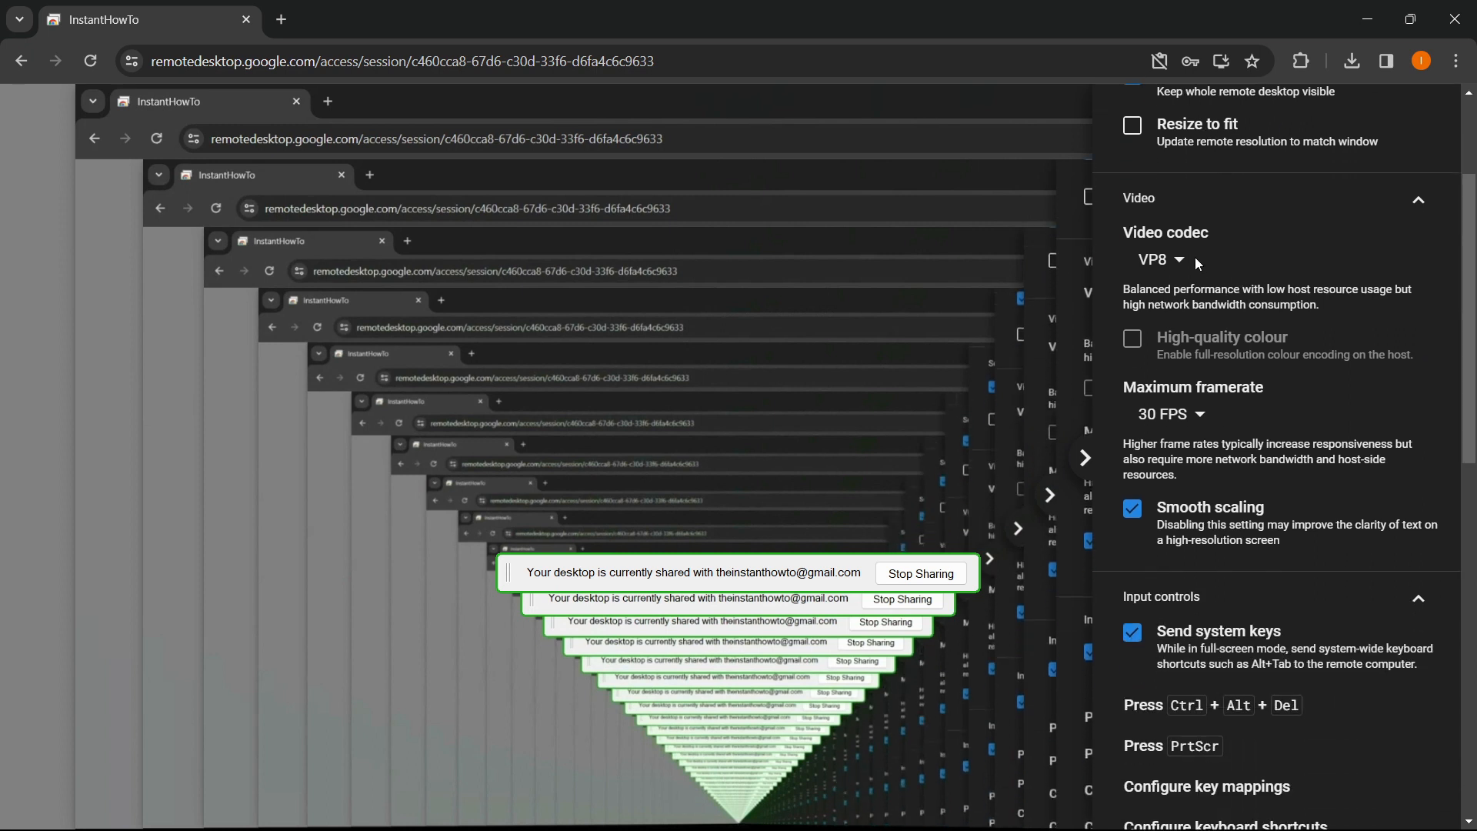
scroll(1209, 216, down, 1)
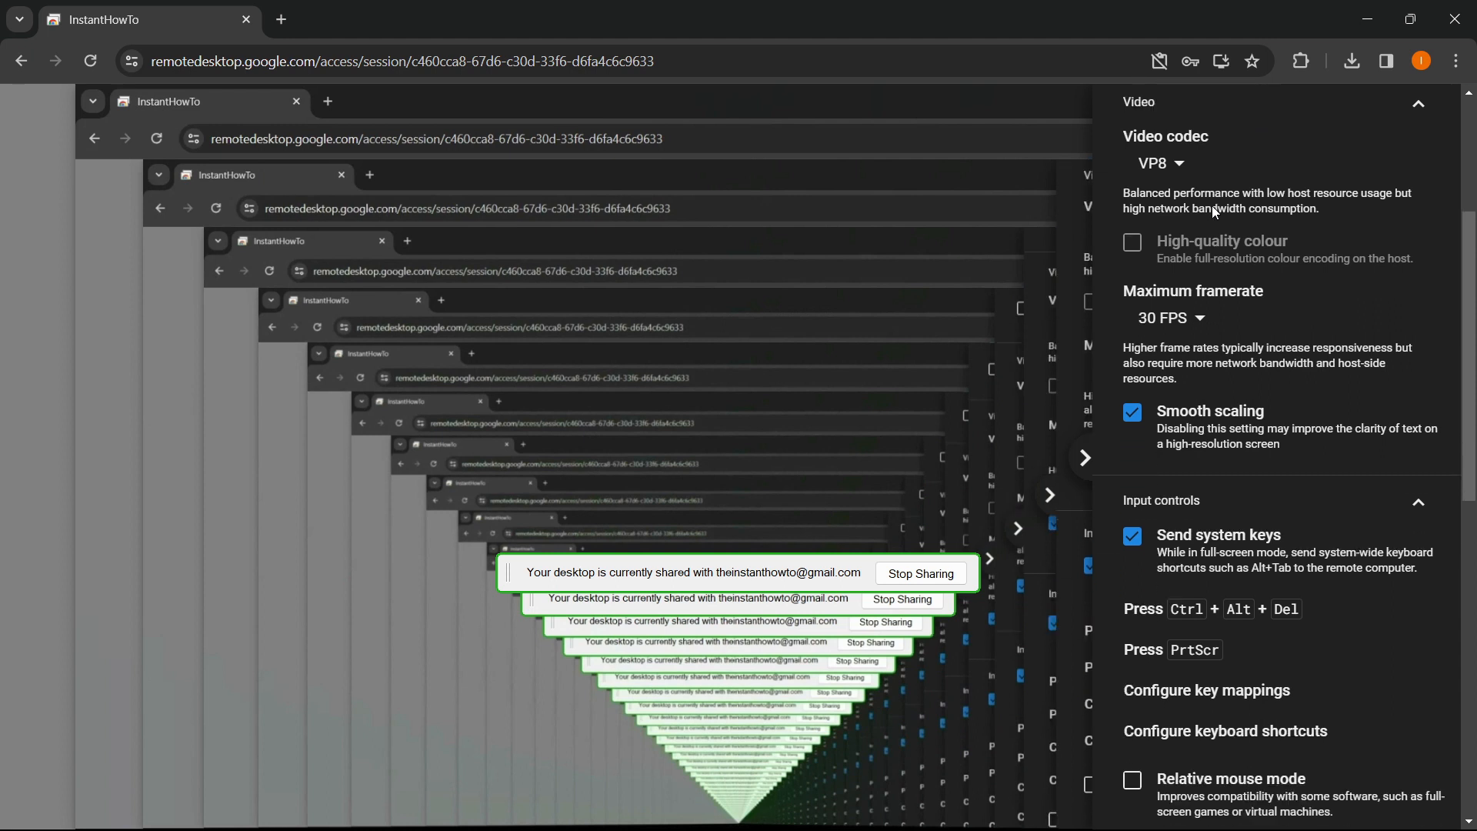
scroll(1205, 336, down, 1)
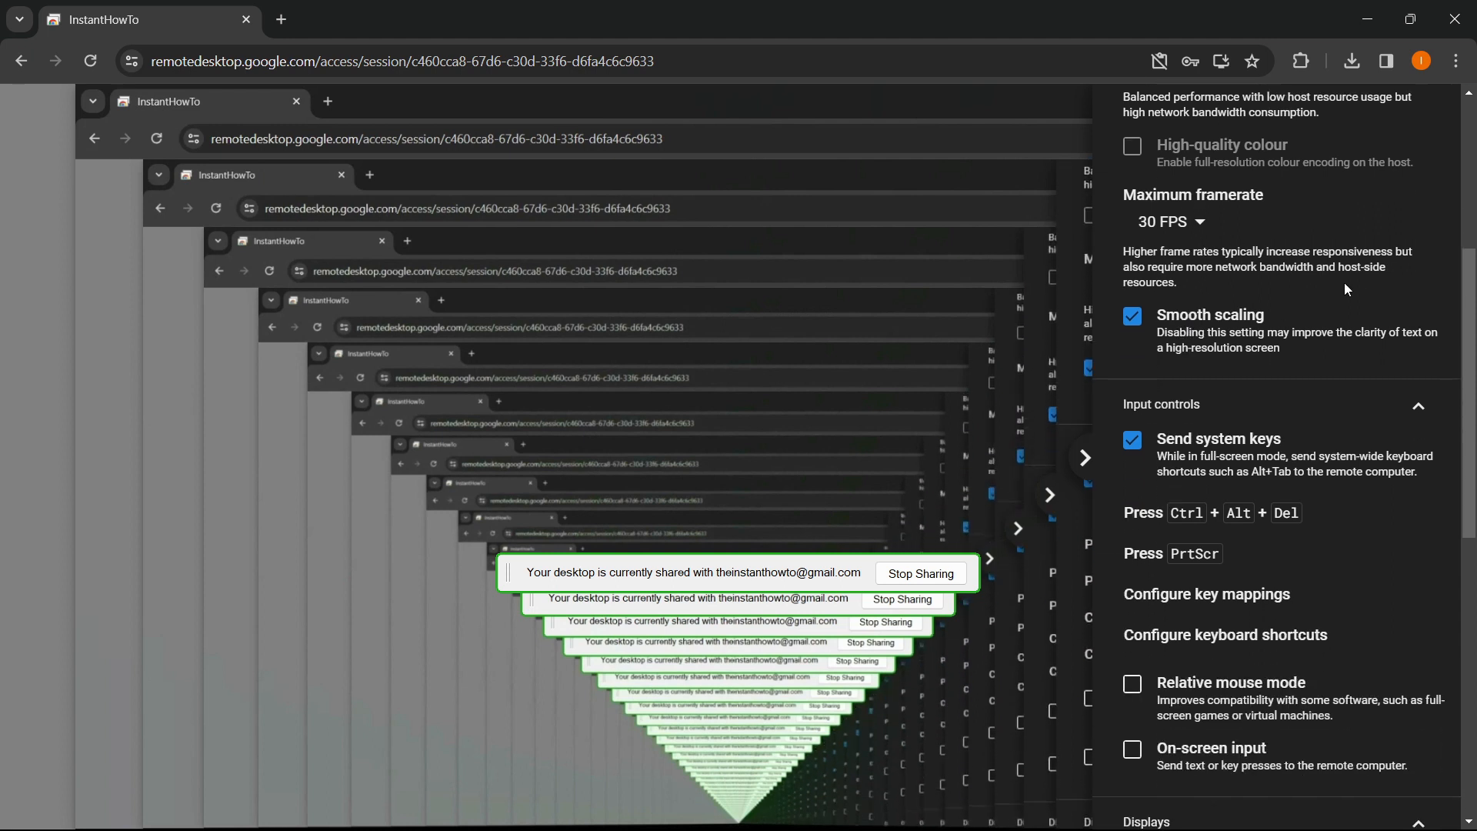
scroll(1308, 324, down, 2)
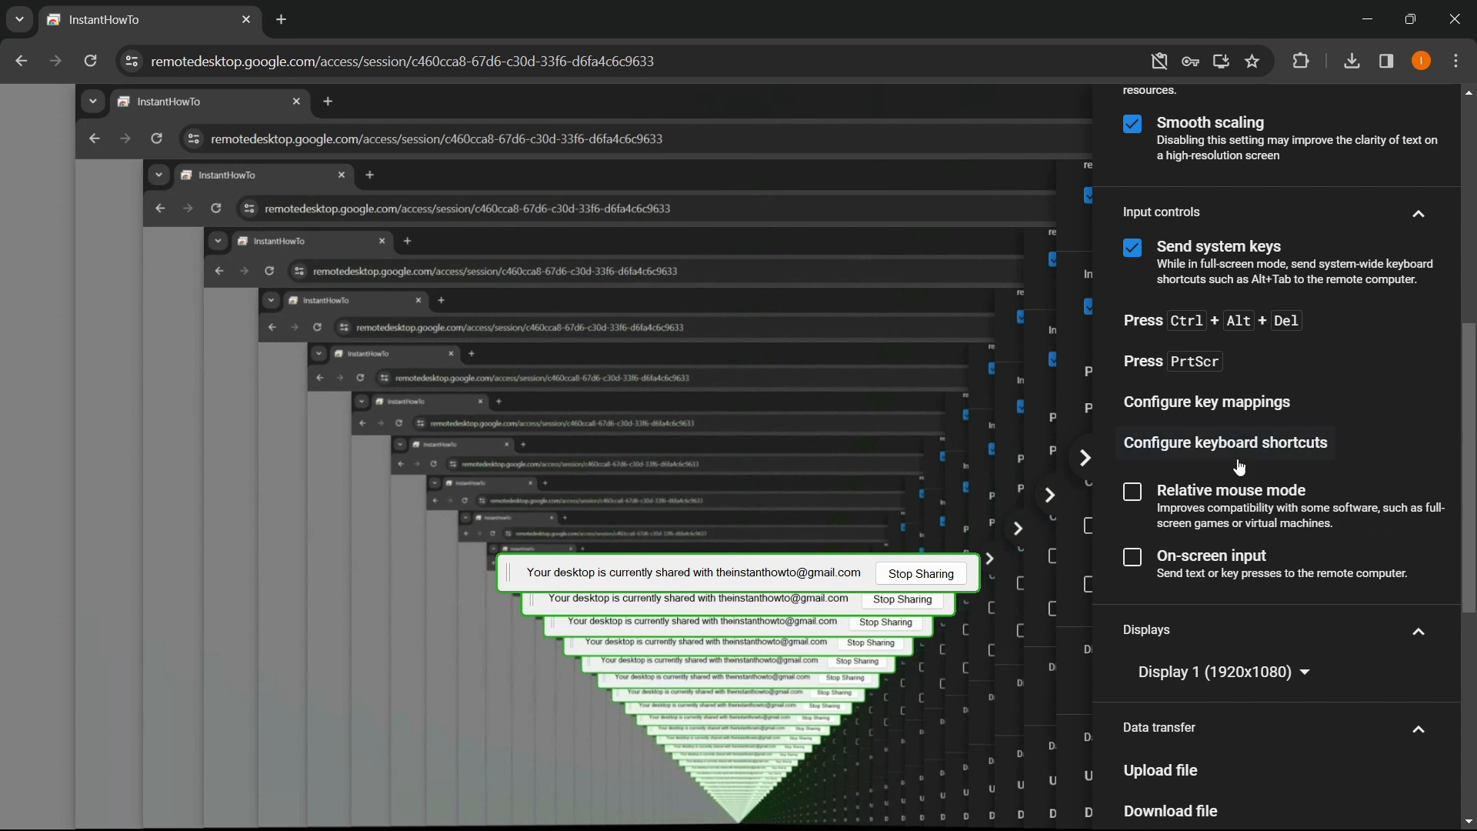
scroll(1239, 461, down, 1)
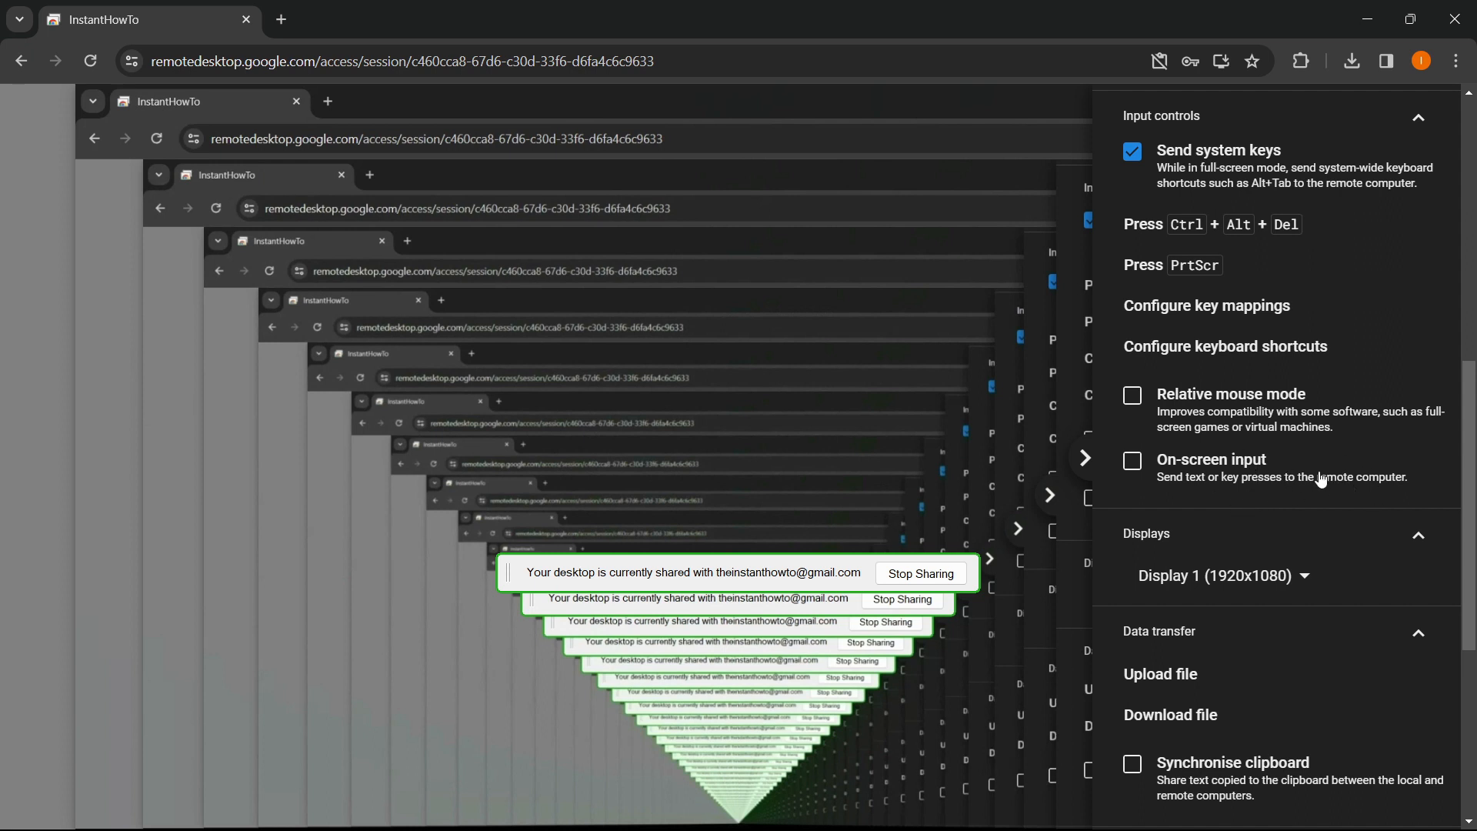
- Tick On-screen input under Input controls, leaving Displays on Display 1 (1920x1080)
click(1134, 463)
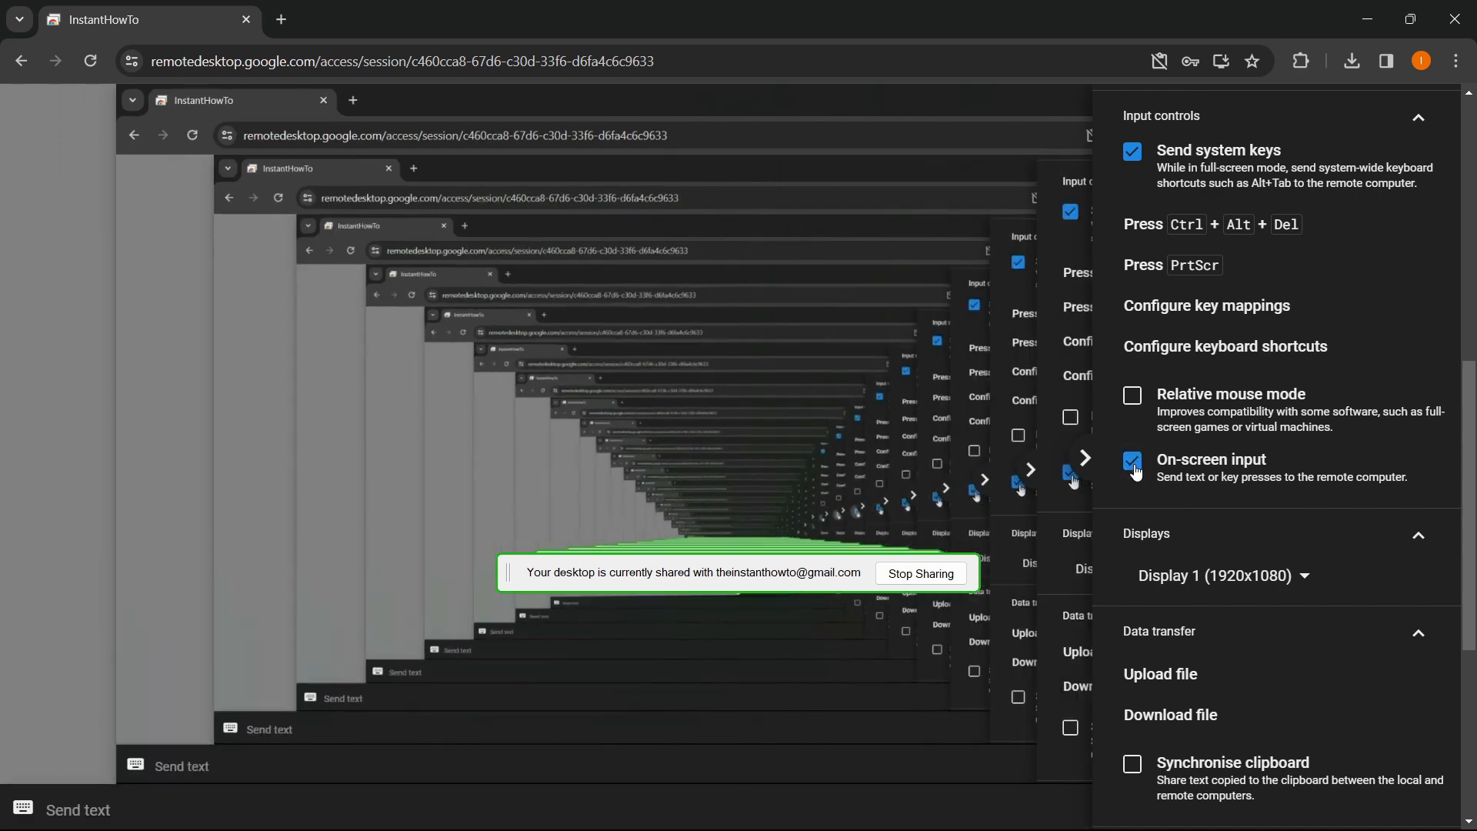
scroll(1185, 469, down, 1)
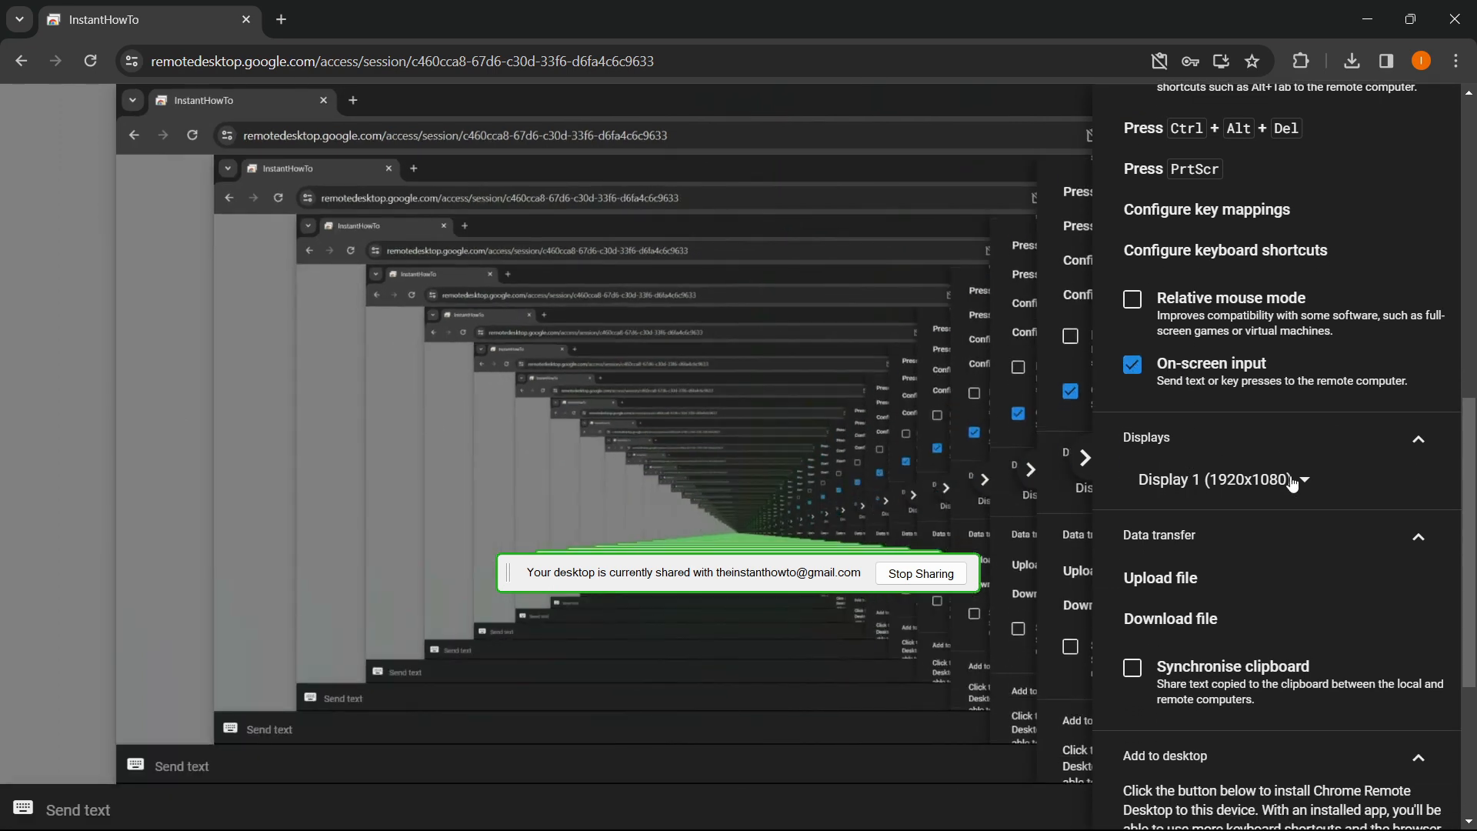
scroll(1293, 483, down, 1)
click(1292, 385)
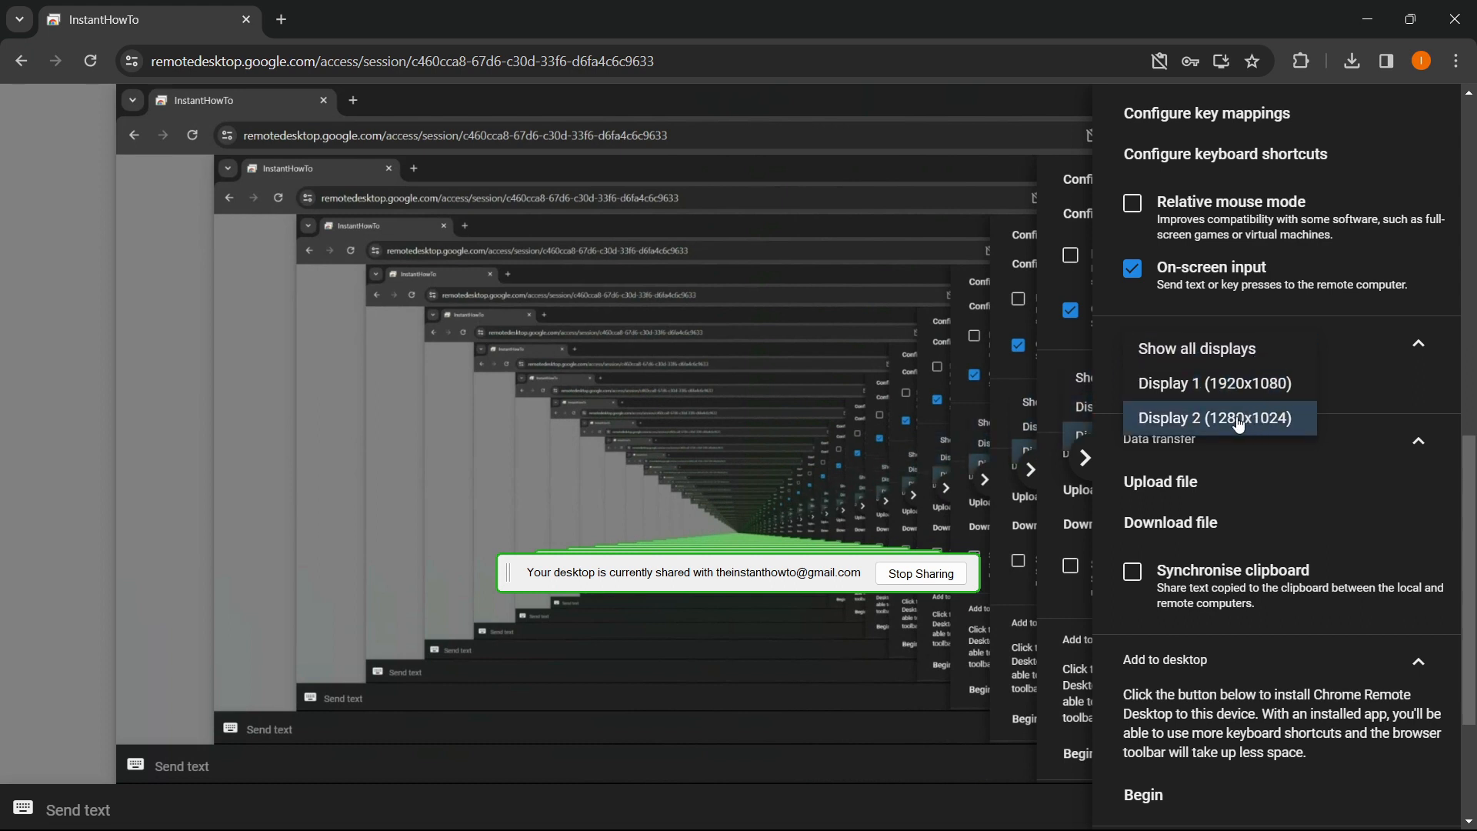
click(1395, 380)
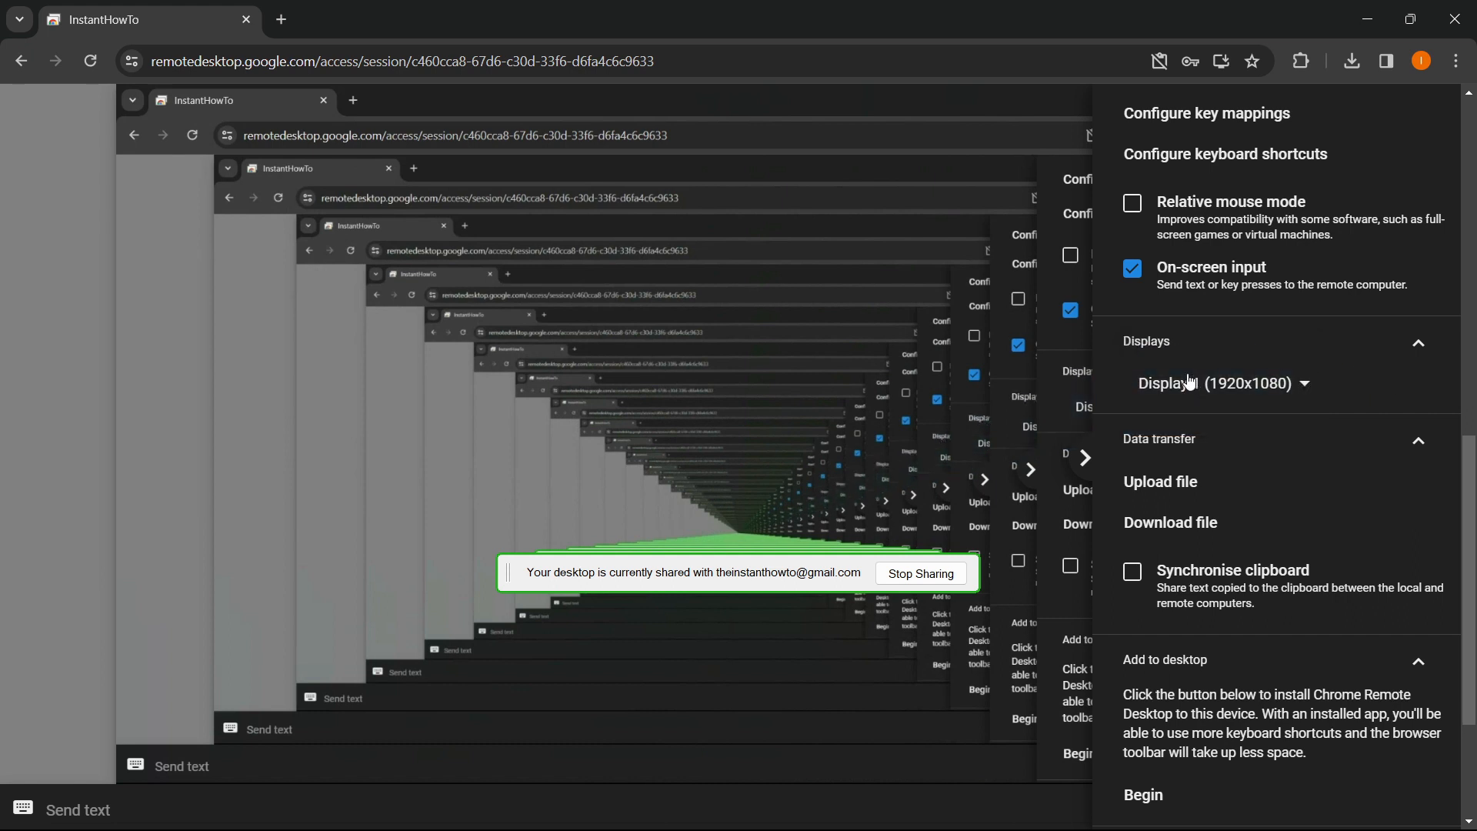
scroll(1189, 369, down, 1)
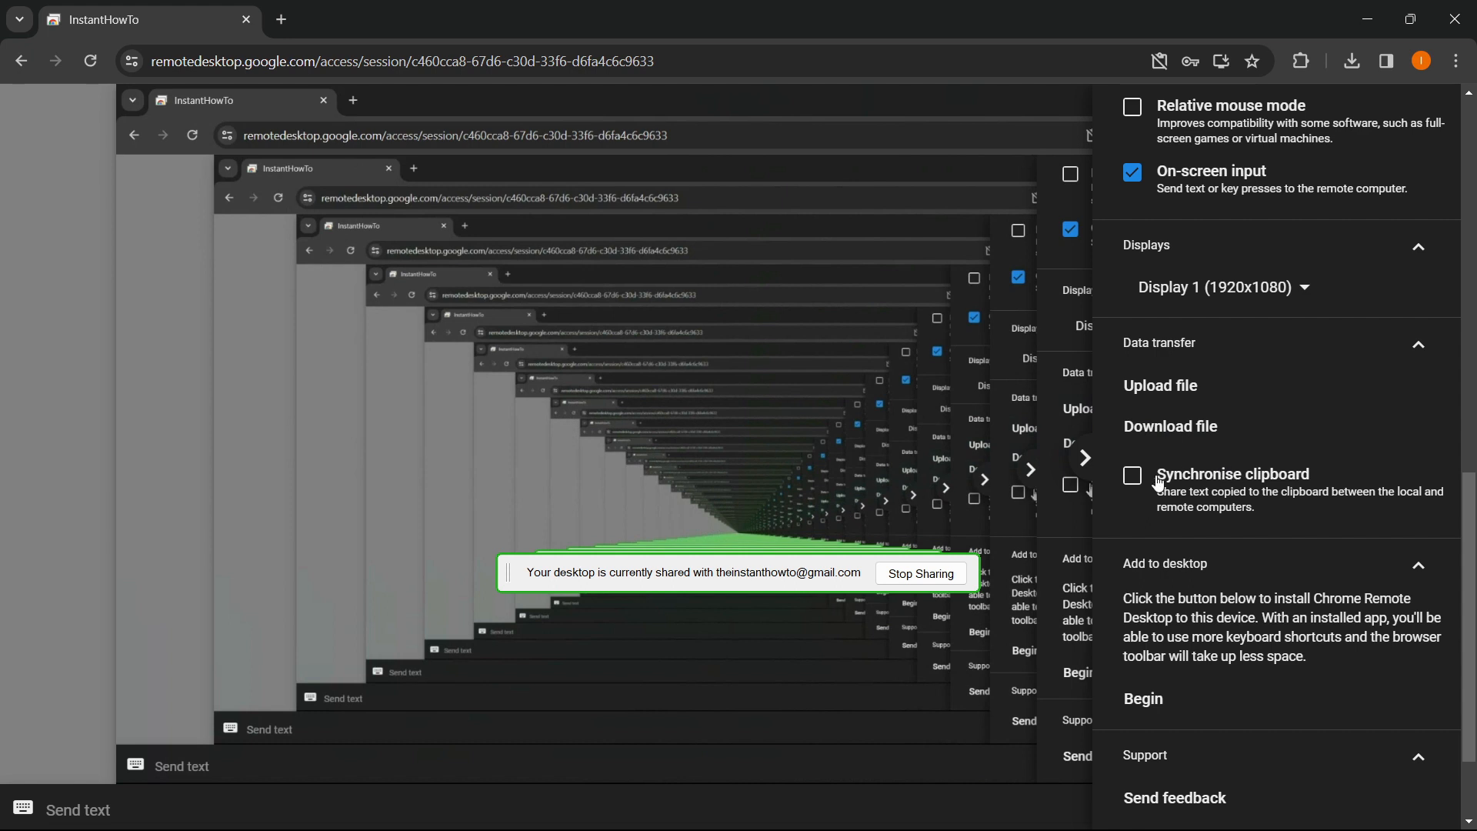
- Tick Synchronise clipboard under Data transfer and allow the site's clipboard access
click(1131, 476)
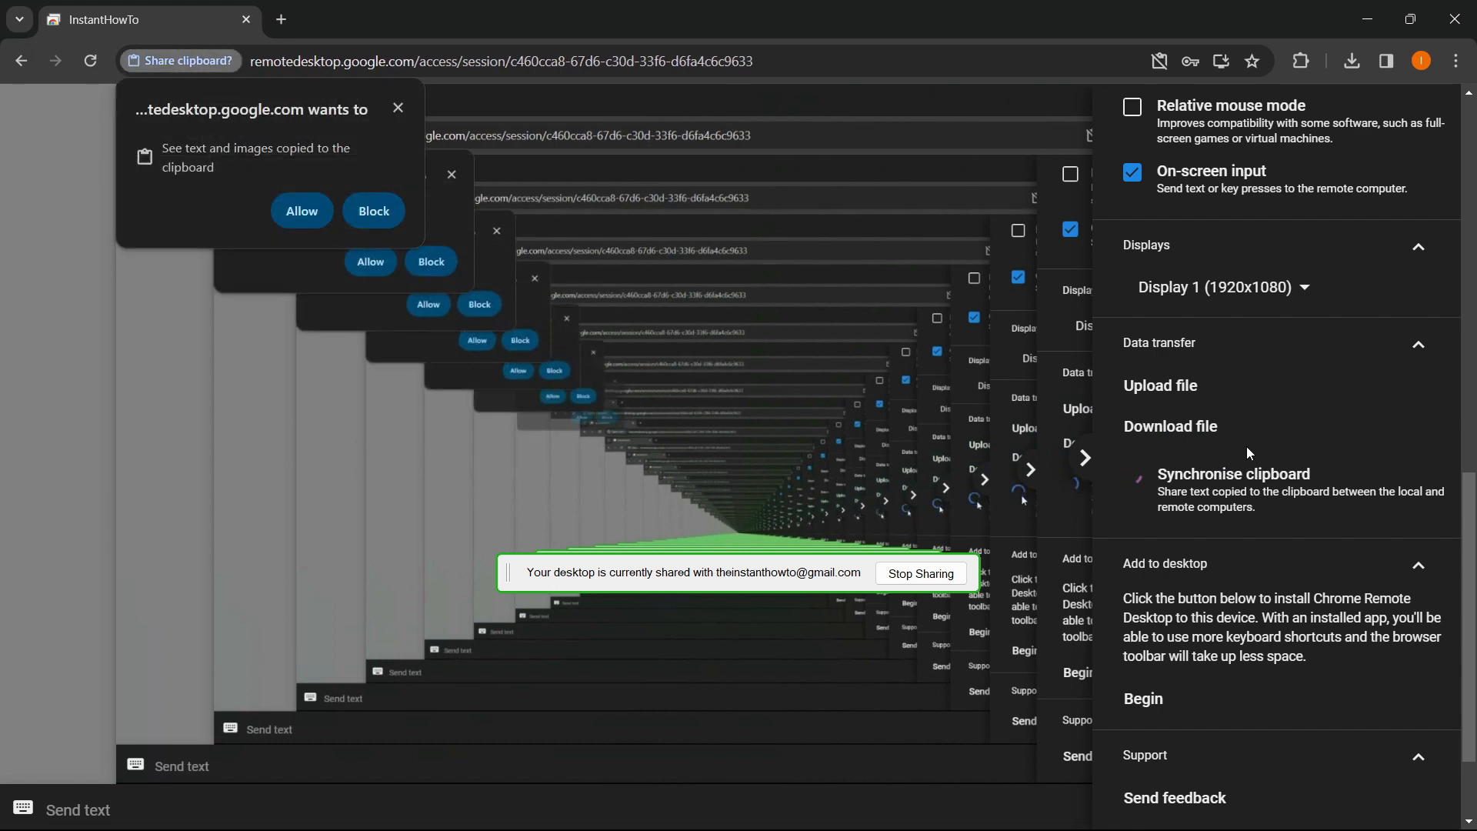
click(304, 211)
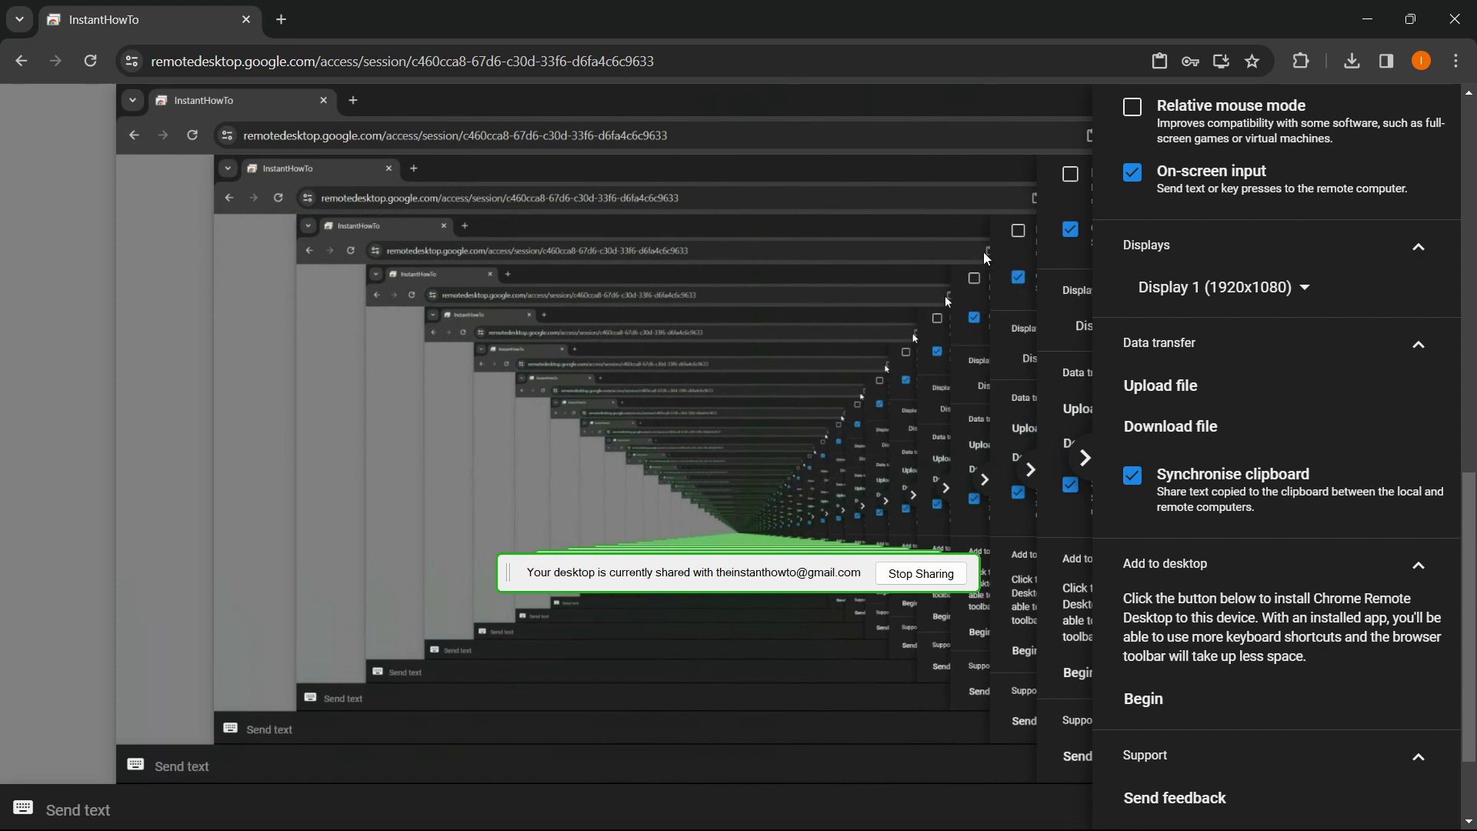
scroll(1306, 404, down, 3)
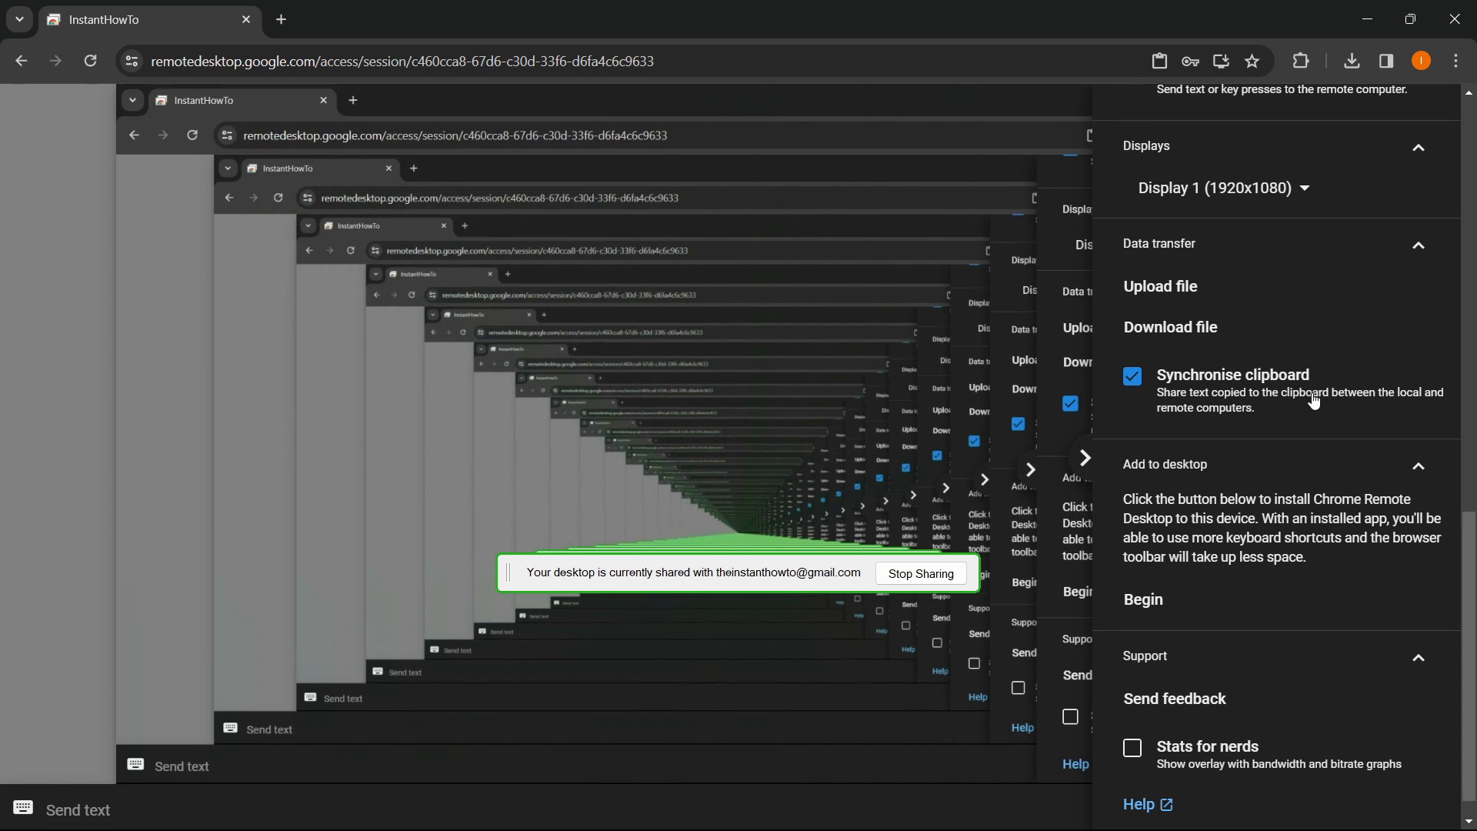
scroll(1308, 401, down, 1)
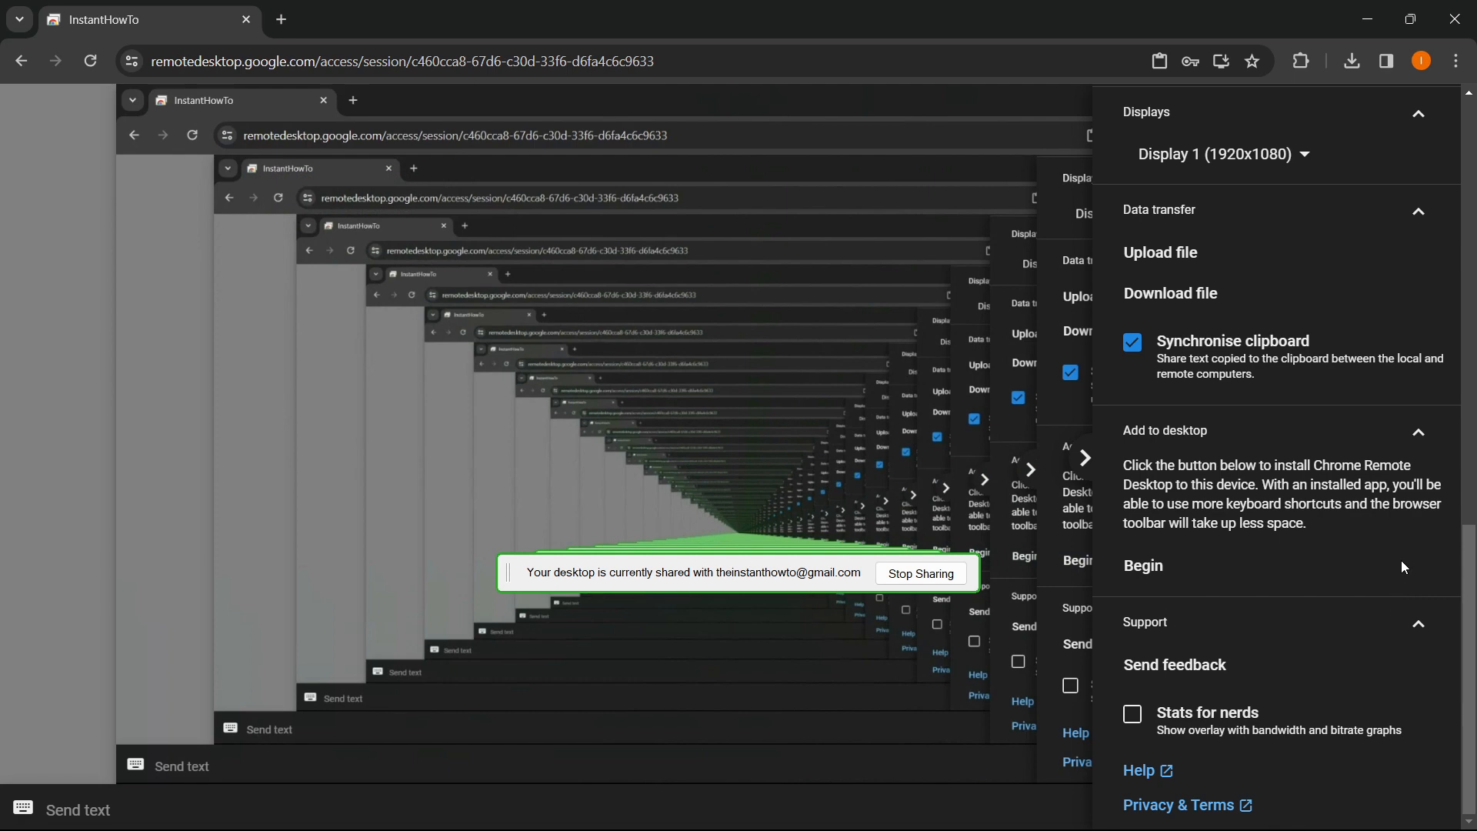
- Disconnect the remote session from the top of the side panel, returning to Remote Access
scroll(1385, 531, up, 12)
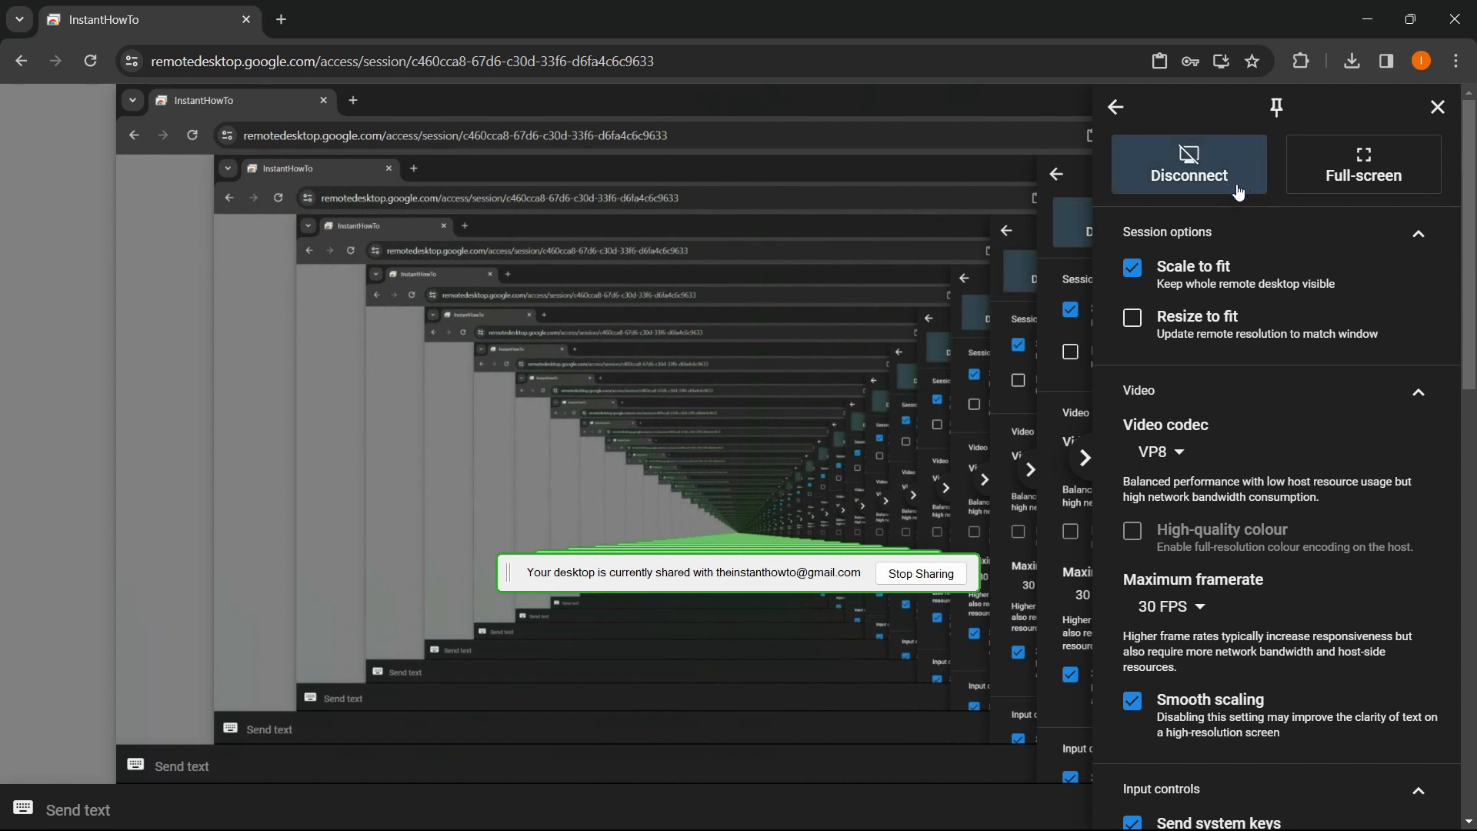
click(1194, 170)
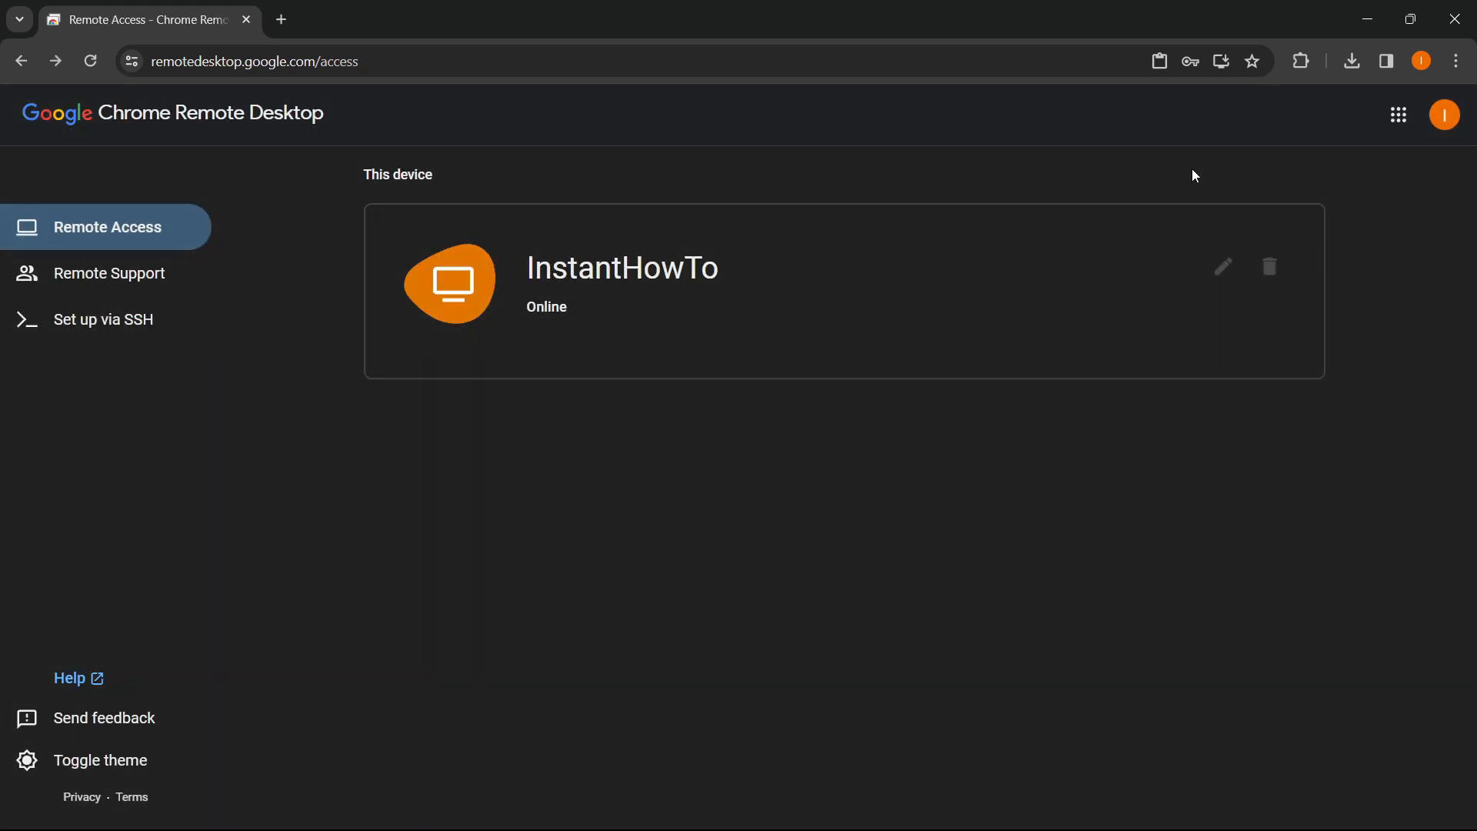